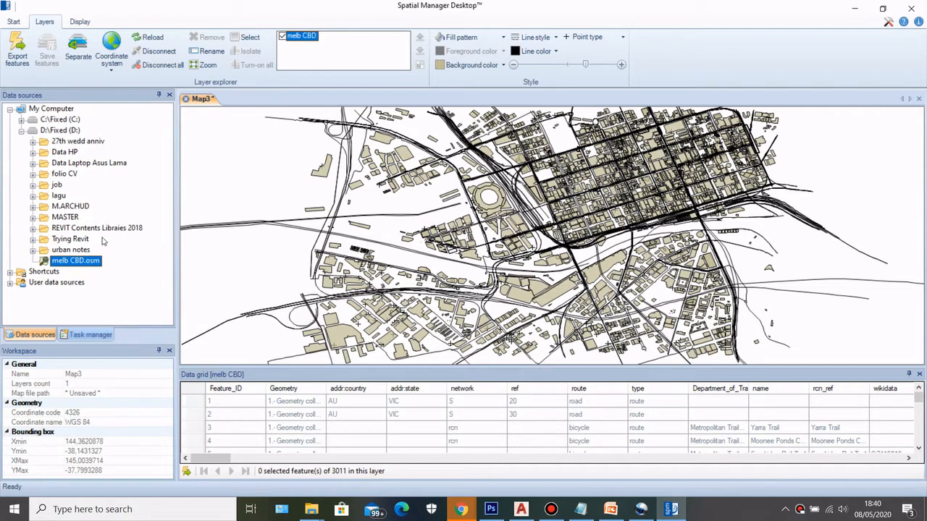
Start exporting the features of melb CBD.osm, keeping the Building and Route types, to melb CBD.shp on drive D
{"action": "right_click", "coordinate": [89, 262]}
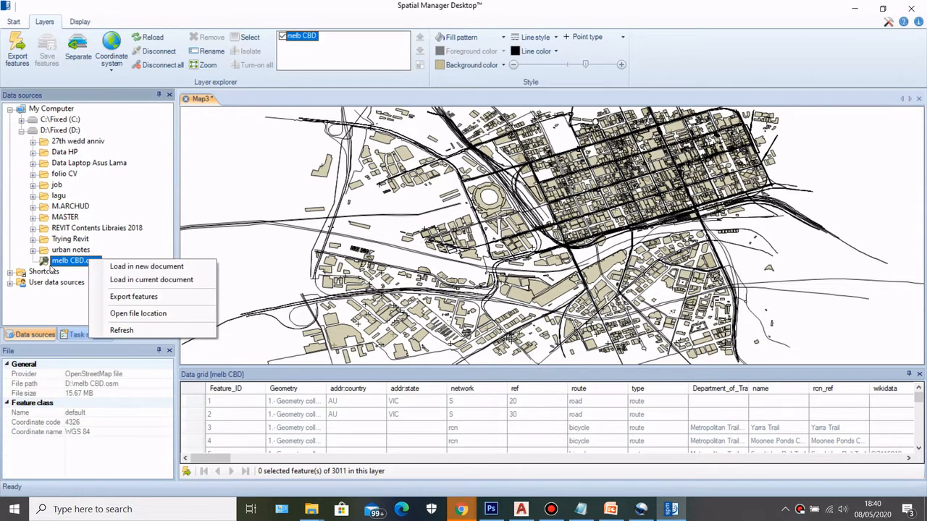
{"action": "left_click", "coordinate": [116, 297]}
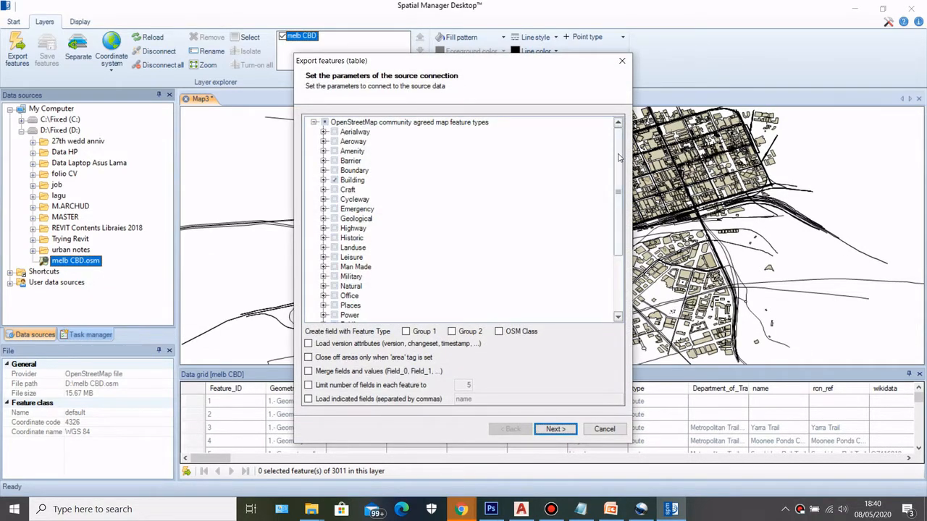
{"action": "left_click_drag", "start_coordinate": [574, 64], "coordinate": [529, 67]}
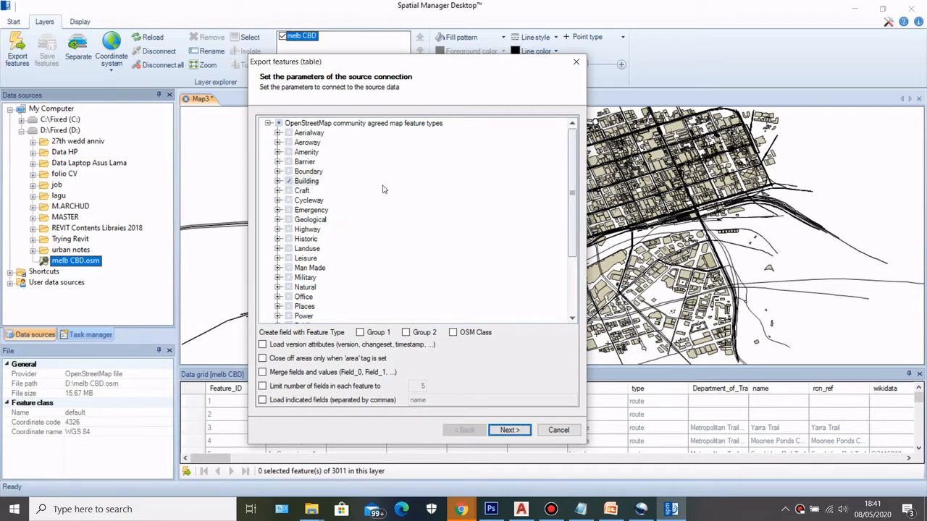
{"action": "scroll", "coordinate": [574, 141], "scroll_direction": "down", "scroll_amount": 3}
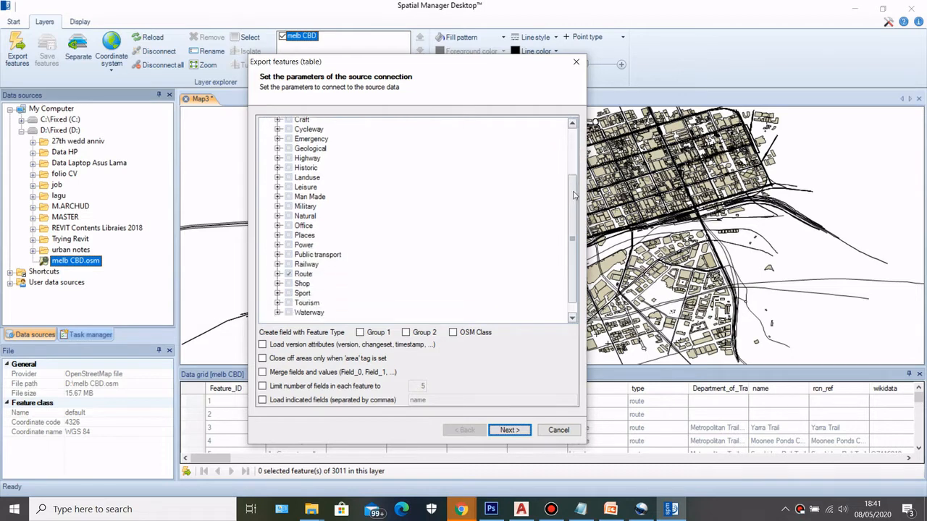
{"action": "left_click", "coordinate": [504, 431]}
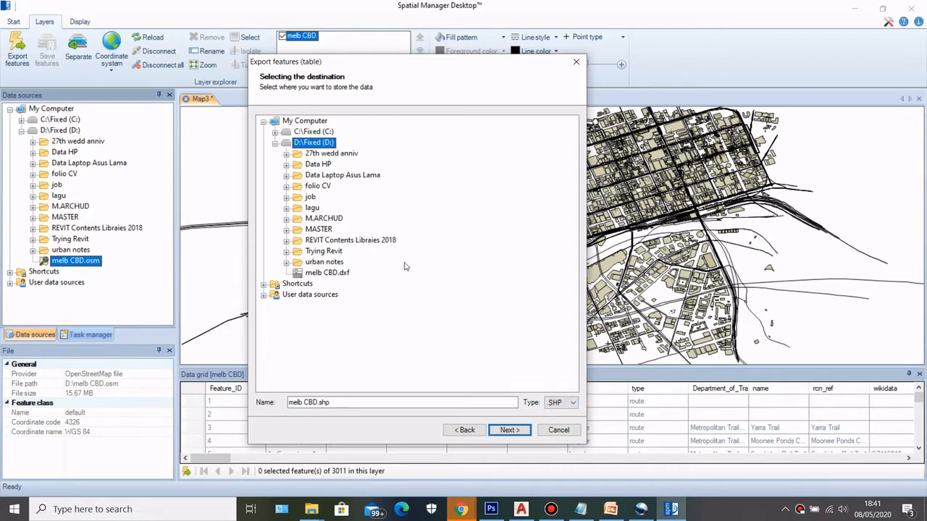
{"action": "left_click", "coordinate": [504, 431]}
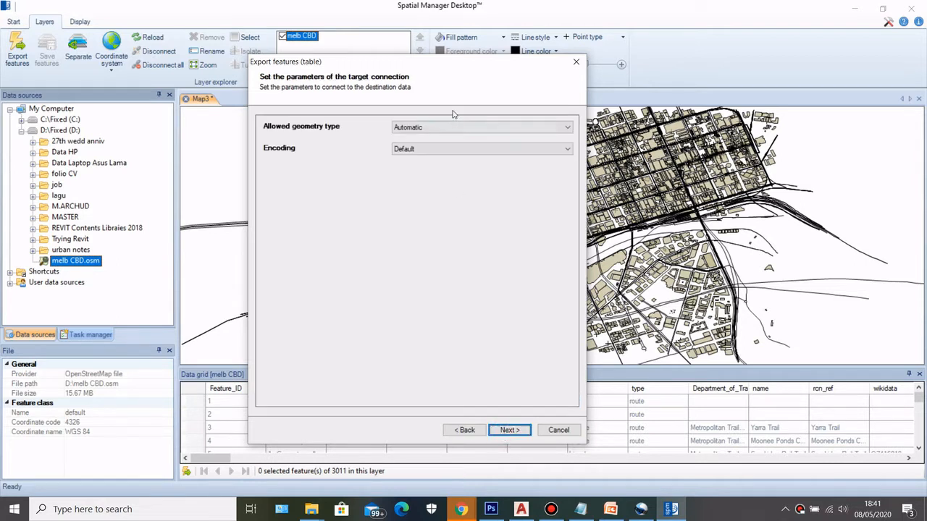
Set the allowed geometry type of the shapefile export to Polygon, keeping the default encoding
{"action": "left_click", "coordinate": [493, 147]}
{"action": "left_click", "coordinate": [495, 132]}
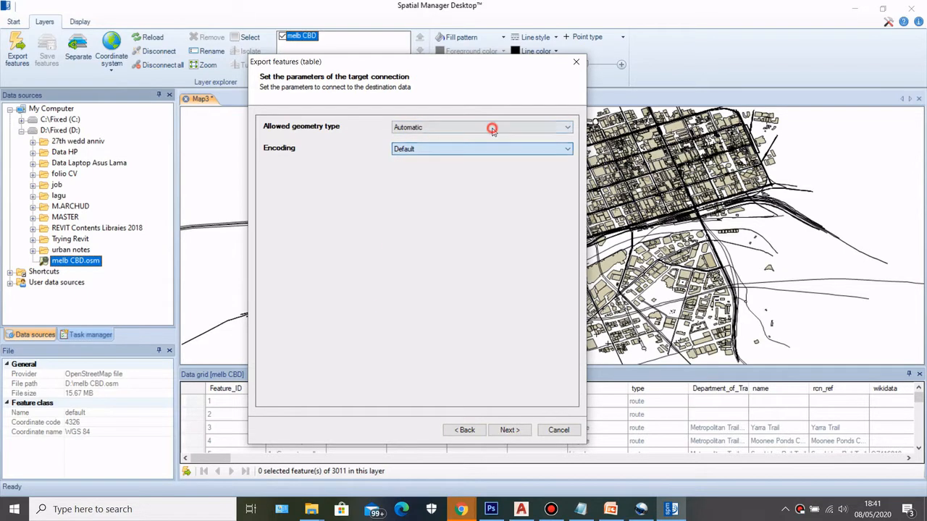
{"action": "left_click", "coordinate": [416, 130]}
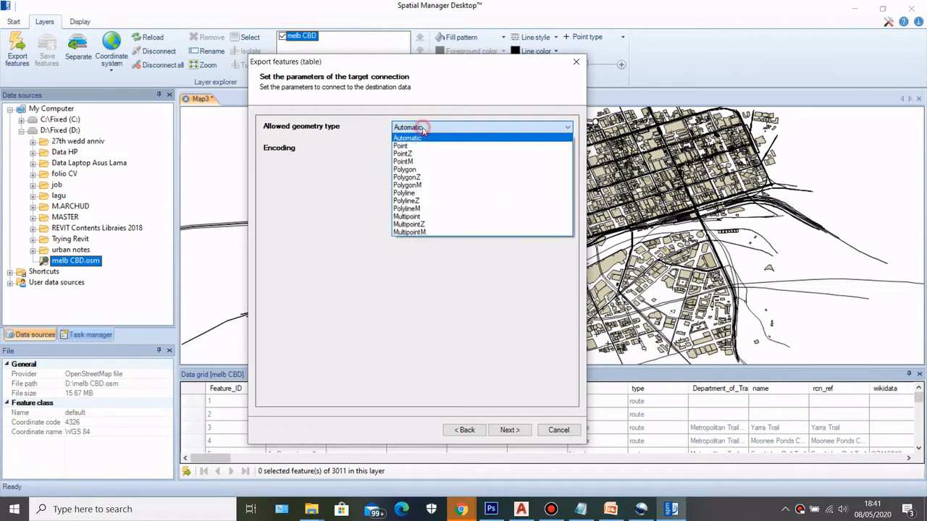
{"action": "left_click", "coordinate": [429, 169]}
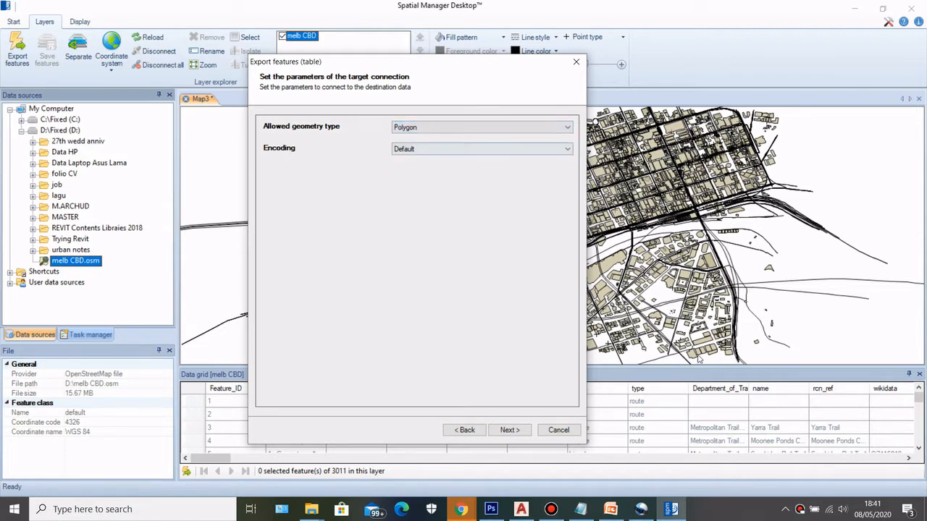
{"action": "left_click", "coordinate": [515, 429]}
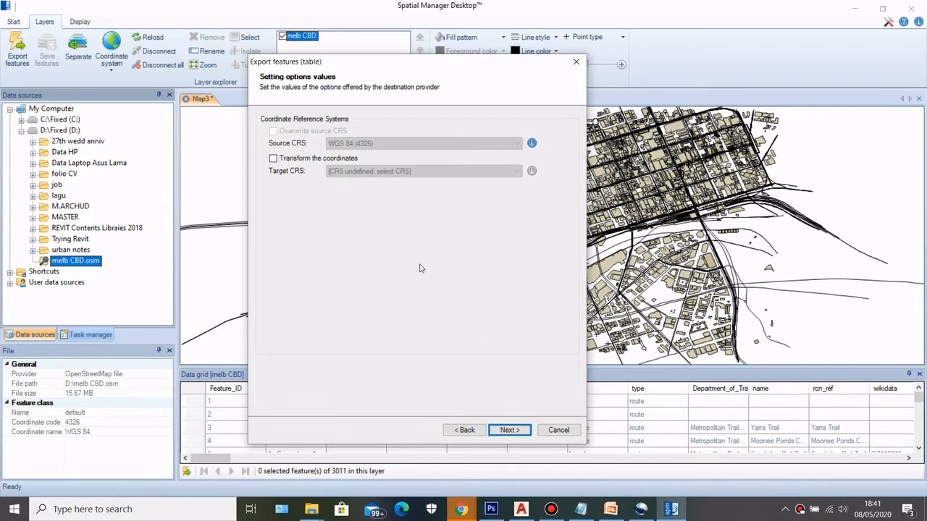
Transform the exported coordinates to the target CRS GDA94 / MGA zone 55 (28355)
{"action": "left_click", "coordinate": [273, 159]}
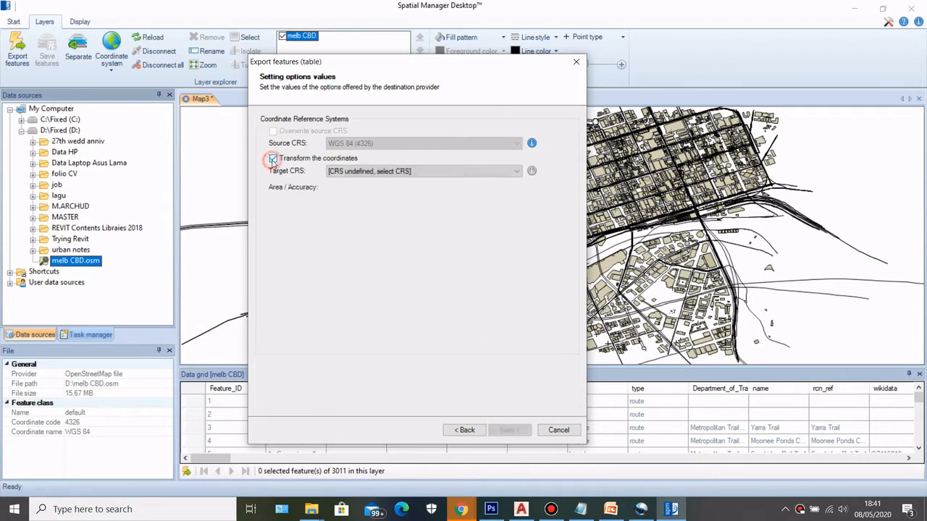
{"action": "left_click", "coordinate": [401, 174]}
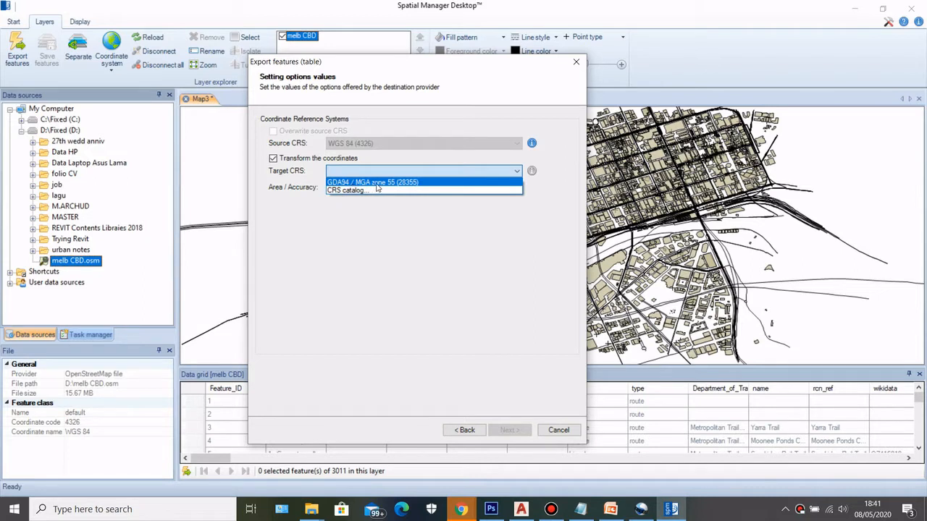
{"action": "left_click", "coordinate": [384, 182]}
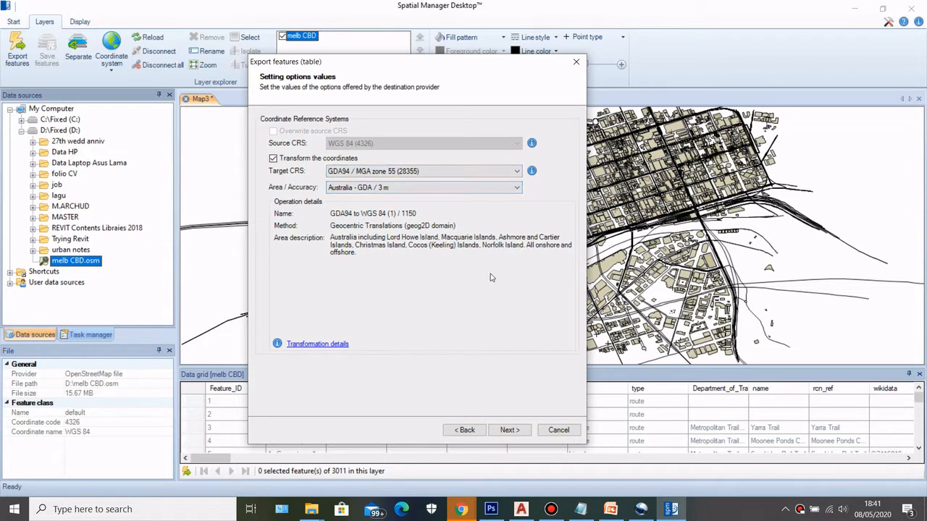
{"action": "left_click", "coordinate": [499, 431]}
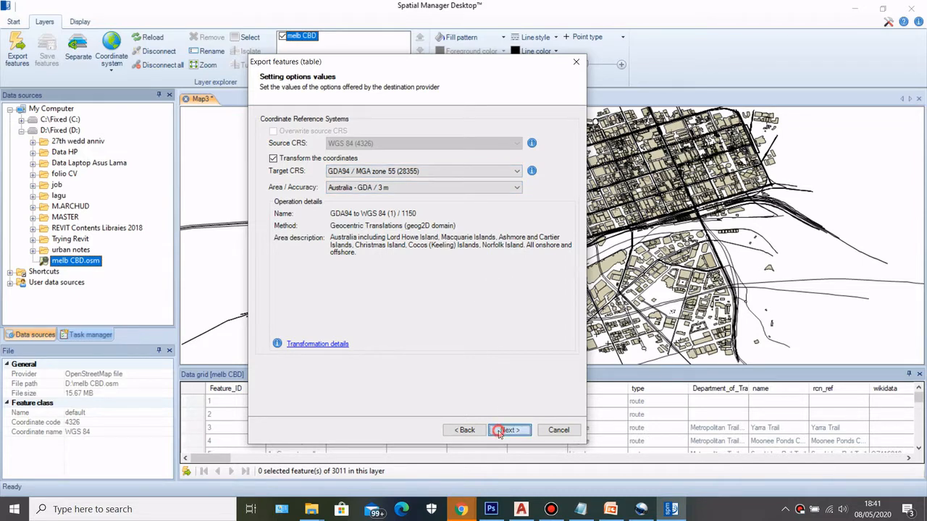
Run the shapefile export task and close its report when it finishes
{"action": "left_click", "coordinate": [509, 431]}
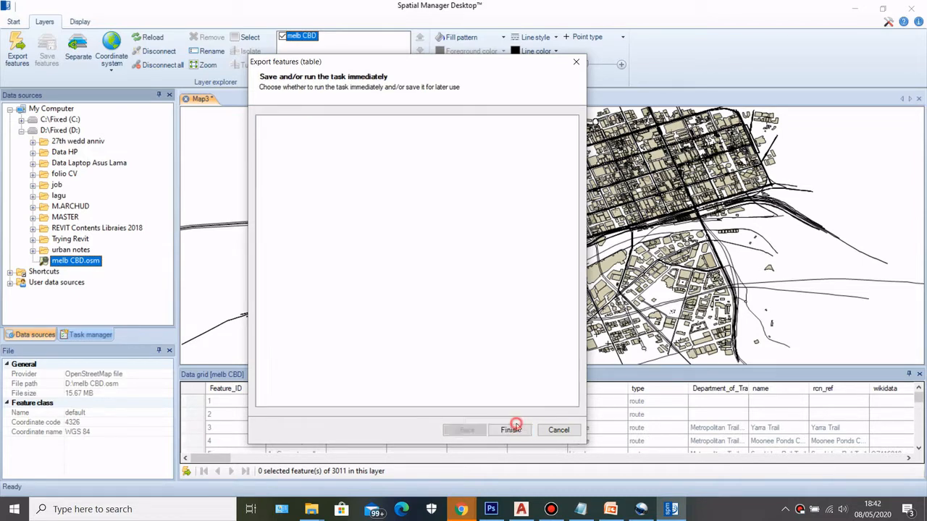
{"action": "left_click", "coordinate": [510, 430]}
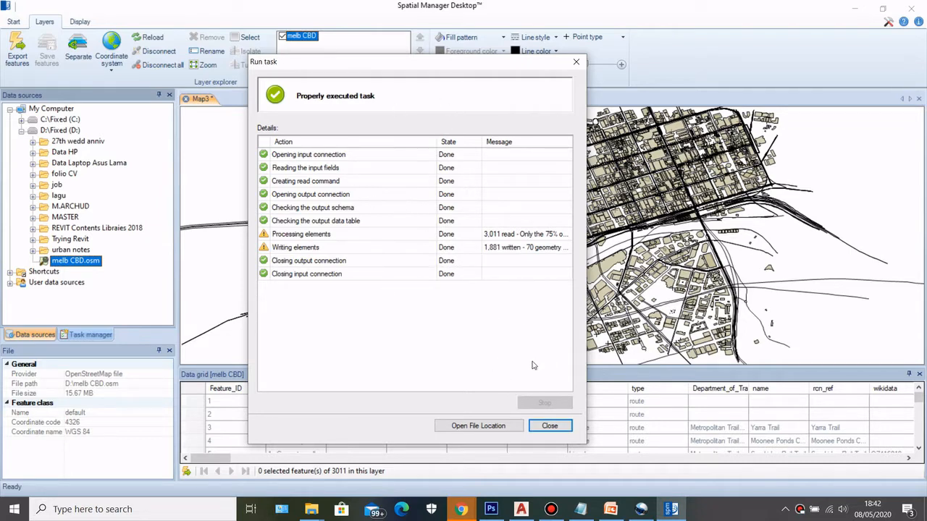
{"action": "left_click", "coordinate": [550, 426]}
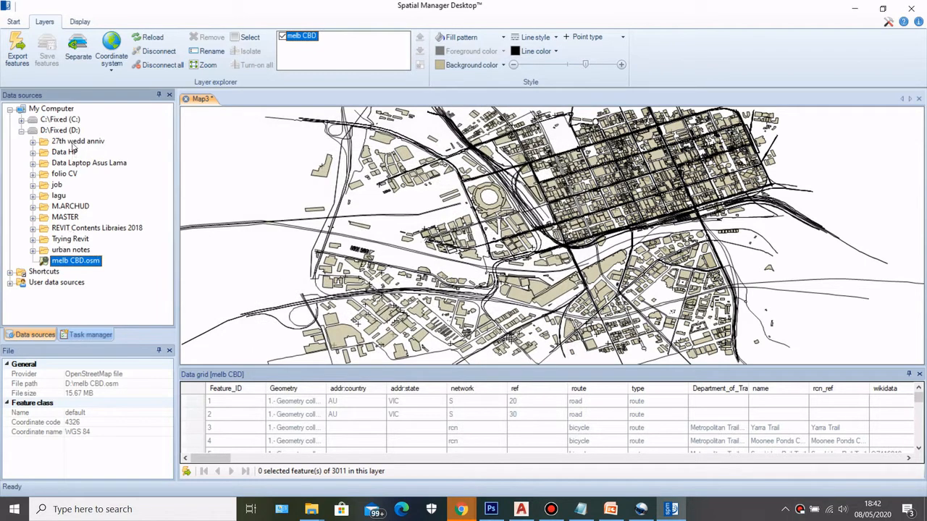
Refresh the contents of drive D in the data sources
{"action": "left_click", "coordinate": [65, 131]}
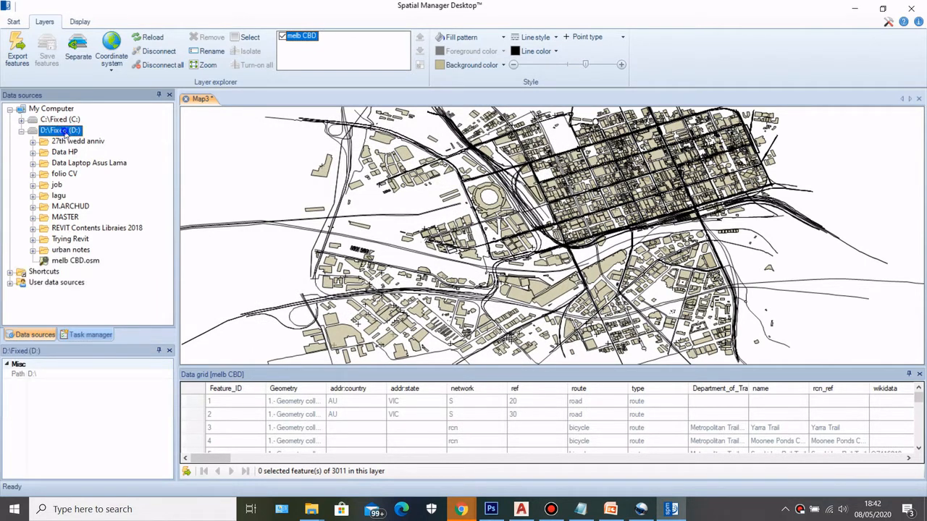
{"action": "right_click", "coordinate": [66, 132]}
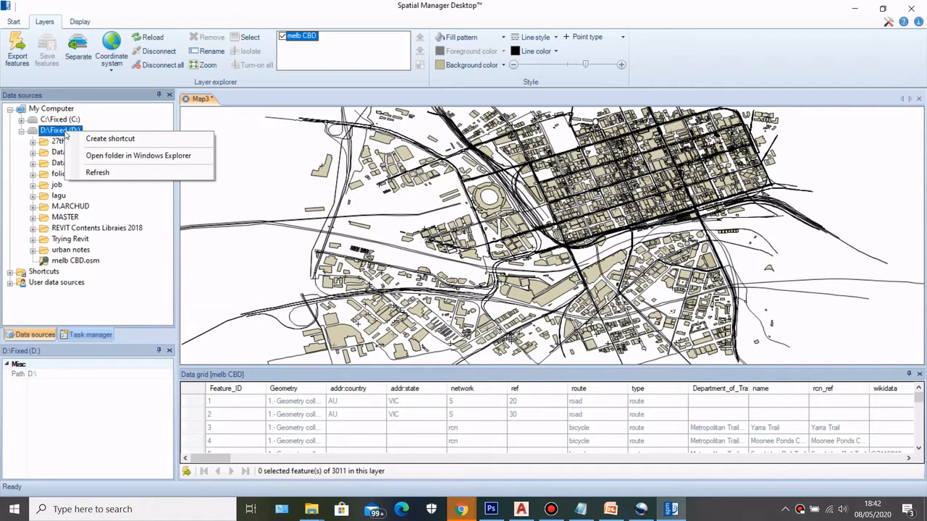
{"action": "left_click", "coordinate": [94, 174]}
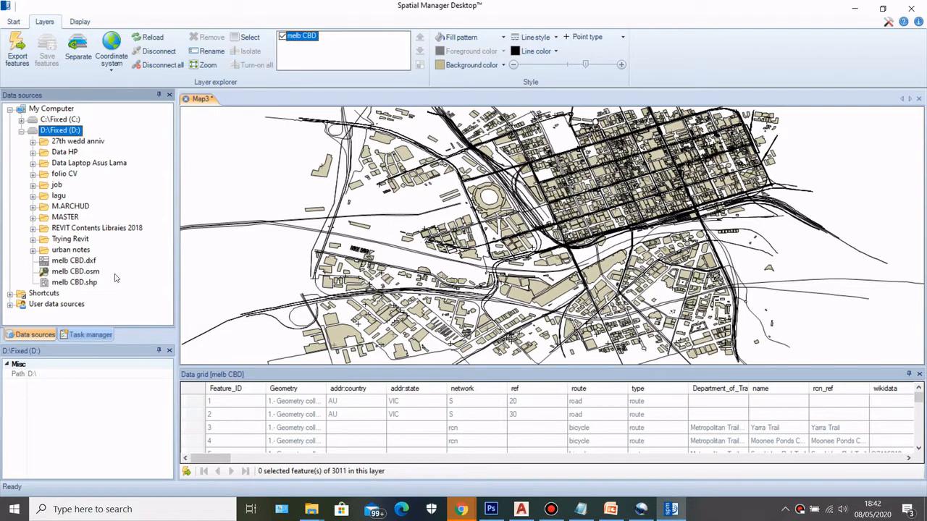
Load the exported melb CBD.shp shapefile in a new document
{"action": "left_click", "coordinate": [82, 283]}
{"action": "right_click", "coordinate": [79, 284]}
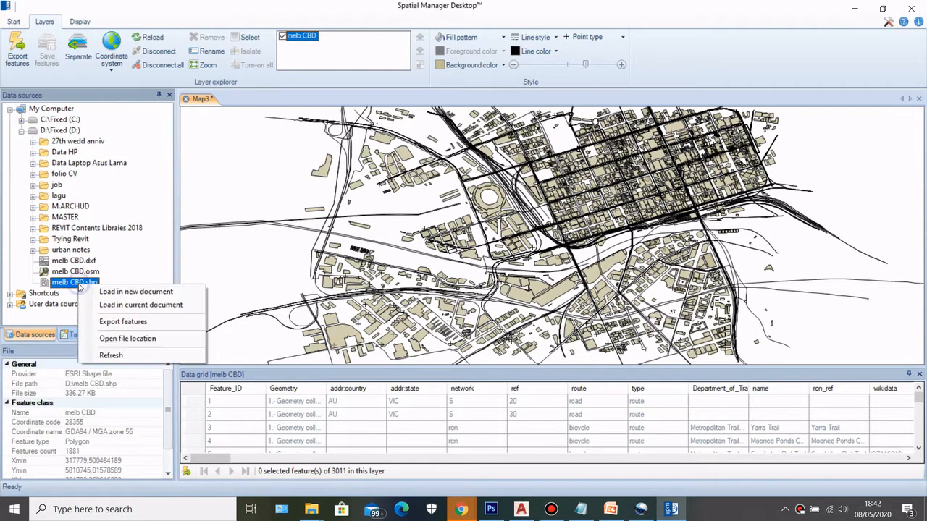
{"action": "left_click", "coordinate": [116, 292]}
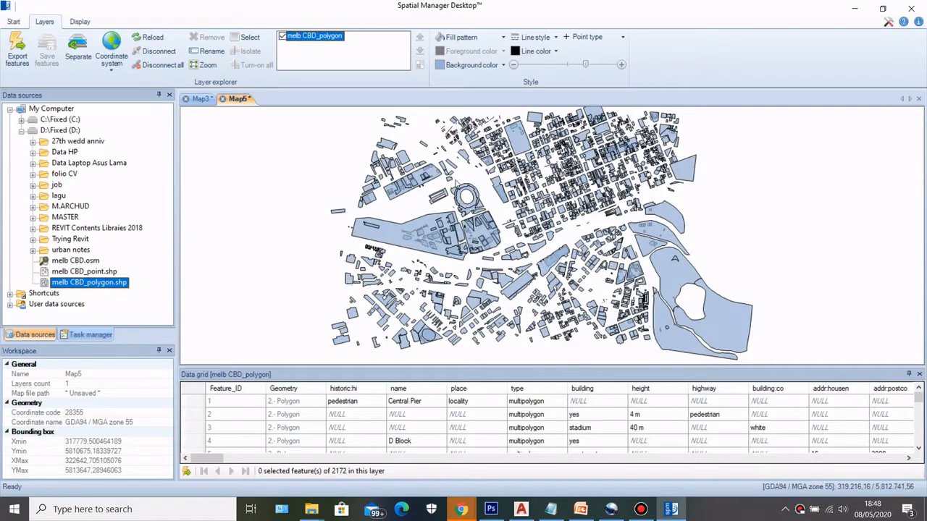
{"action": "scroll", "coordinate": [476, 188], "scroll_direction": "up", "scroll_amount": 5}
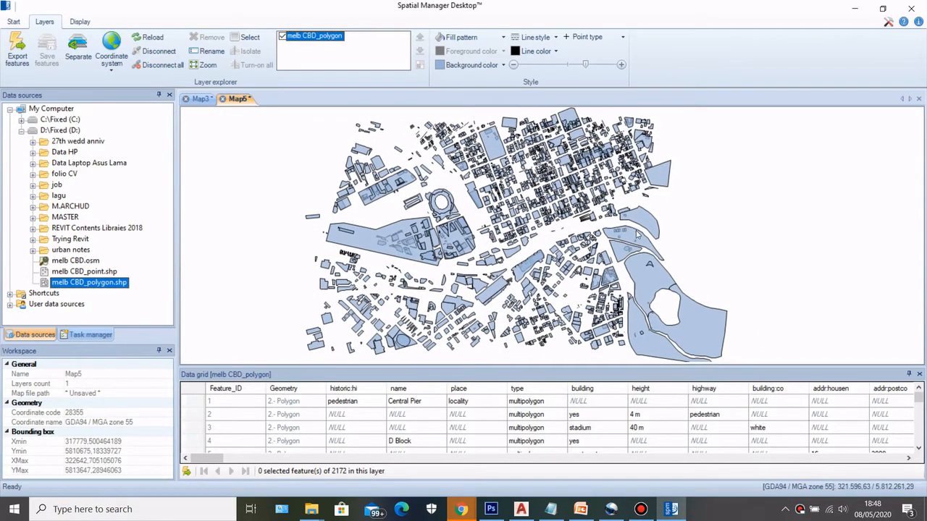
{"action": "scroll", "coordinate": [476, 188], "scroll_direction": "down", "scroll_amount": 6}
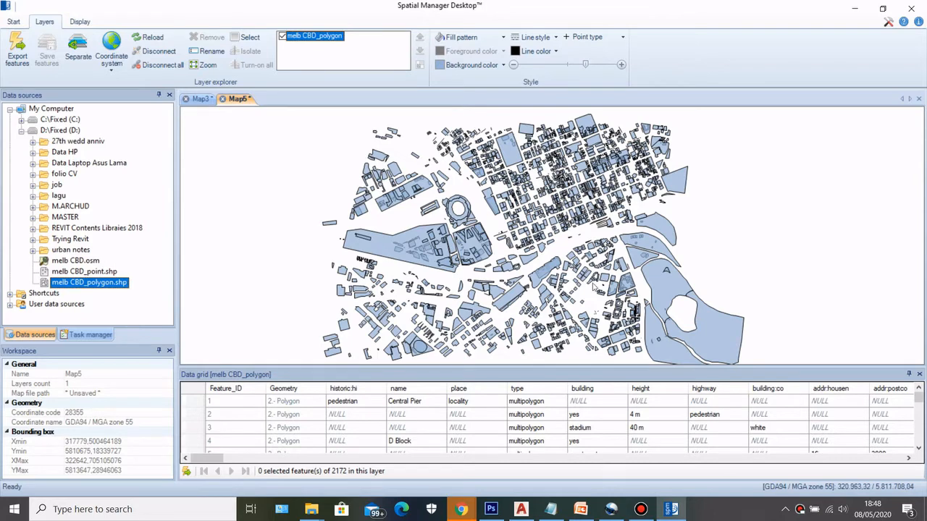
{"action": "scroll", "coordinate": [438, 206], "scroll_direction": "up", "scroll_amount": 2}
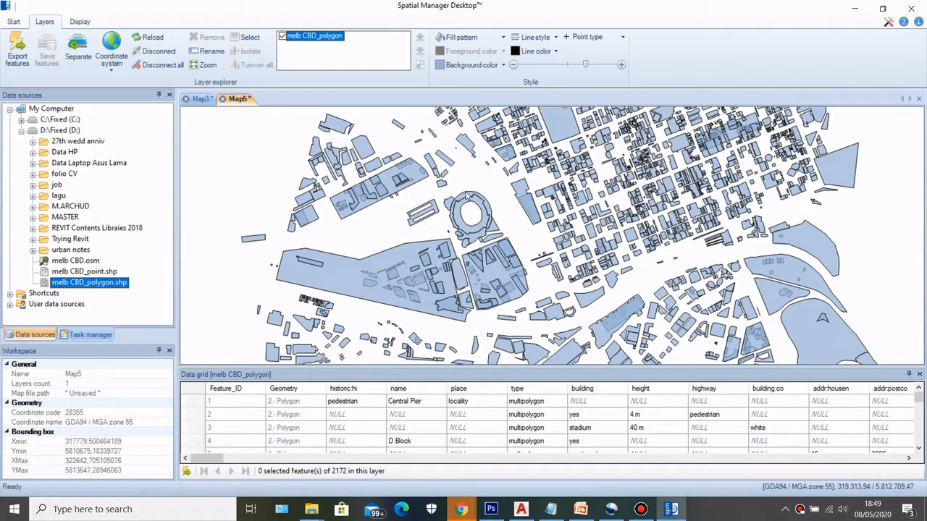
{"action": "scroll", "coordinate": [484, 189], "scroll_direction": "down", "scroll_amount": 2}
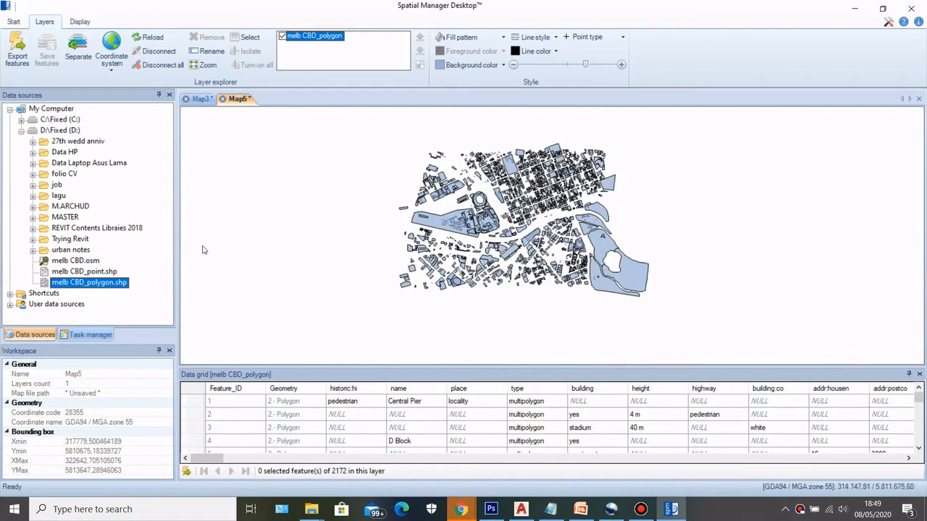
{"action": "scroll", "coordinate": [587, 238], "scroll_direction": "up", "scroll_amount": 2}
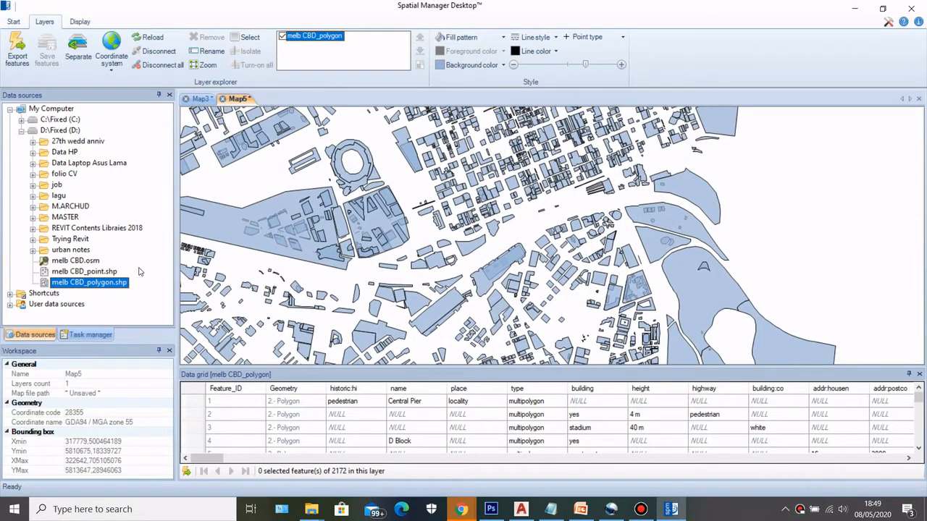
Start exporting the features of melb CBD_polygon.shp to drive D as melb CBD_polygon.dxf, using the DXF file type
{"action": "right_click", "coordinate": [69, 286]}
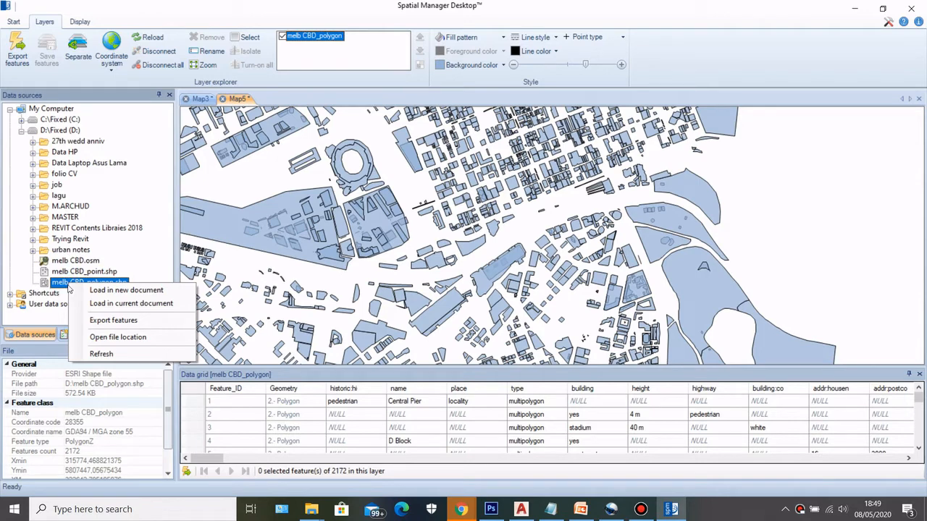
{"action": "left_click", "coordinate": [87, 323]}
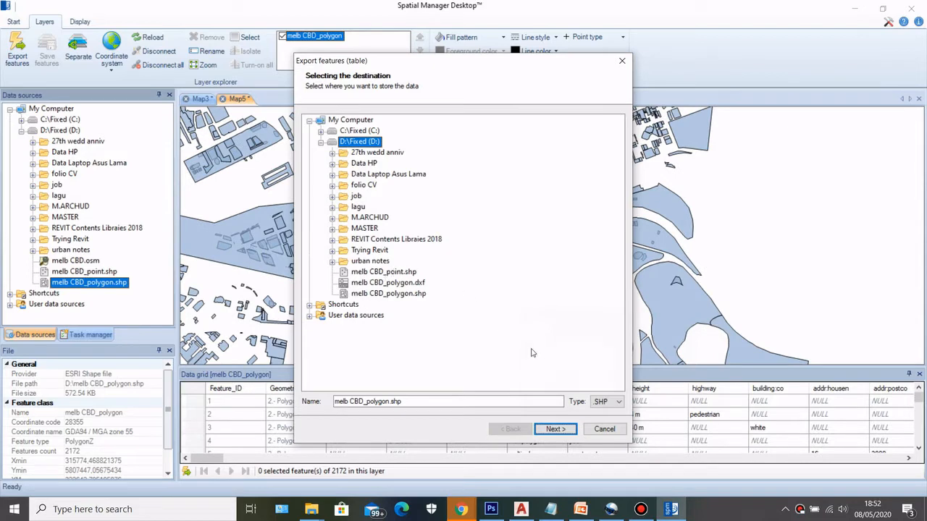
{"action": "left_click", "coordinate": [601, 404]}
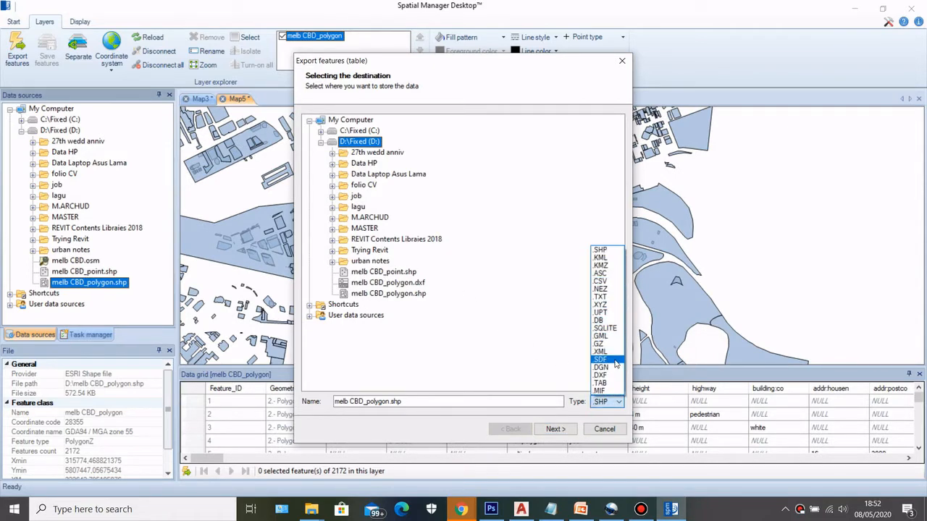
{"action": "left_click", "coordinate": [612, 375]}
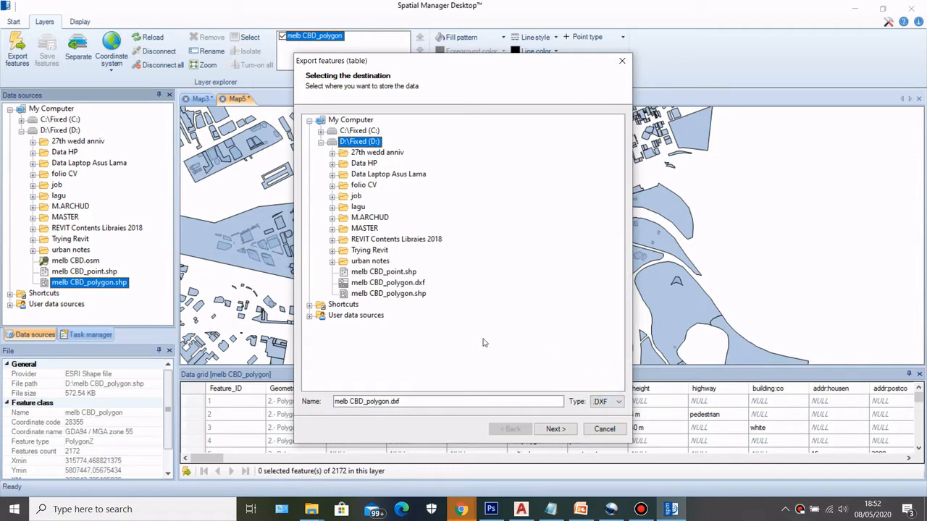
{"action": "left_click", "coordinate": [555, 429]}
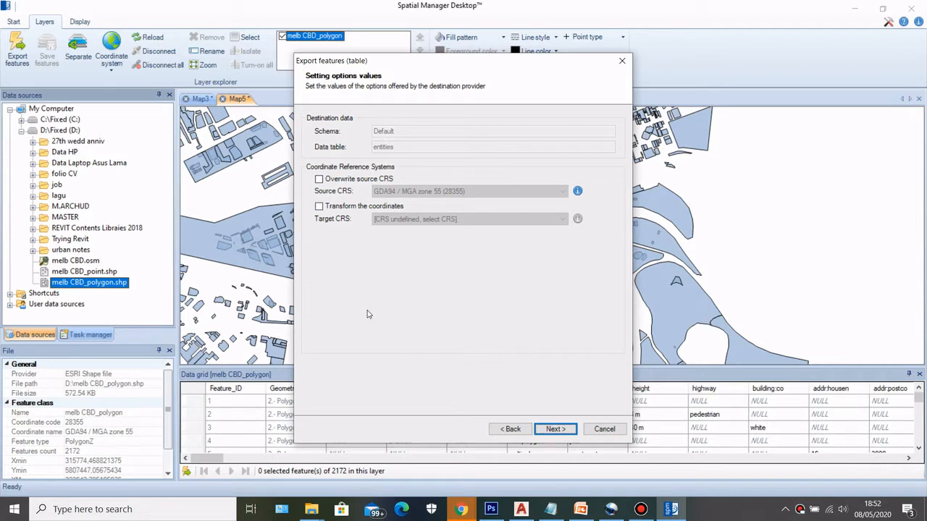
Keep the source coordinates untransformed, leave the task set to execute immediately, and run the DXF export
{"action": "left_click", "coordinate": [556, 428]}
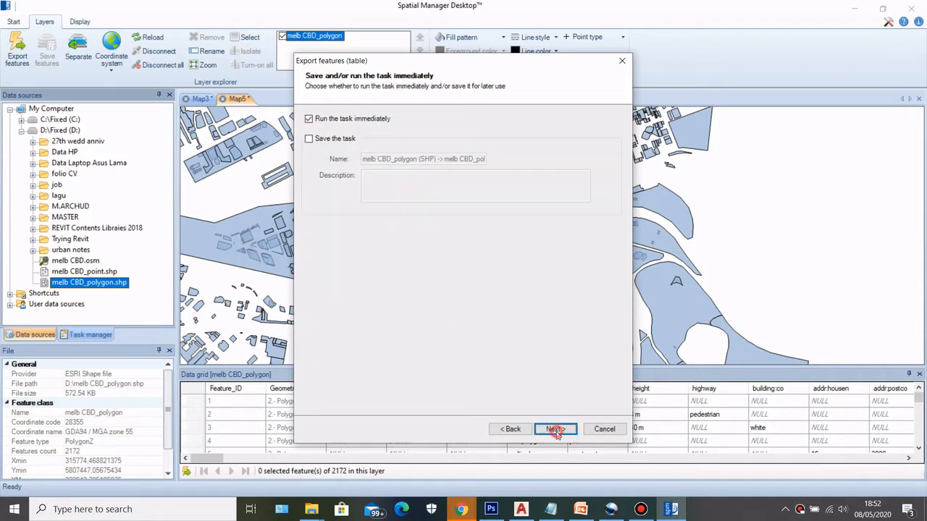
{"action": "left_click", "coordinate": [556, 428]}
{"action": "left_click", "coordinate": [556, 431]}
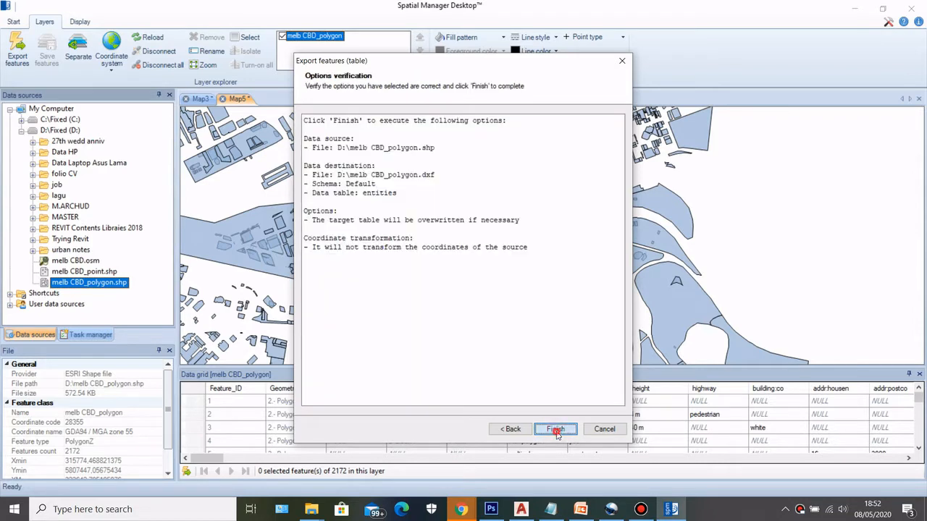
{"action": "left_click", "coordinate": [486, 288]}
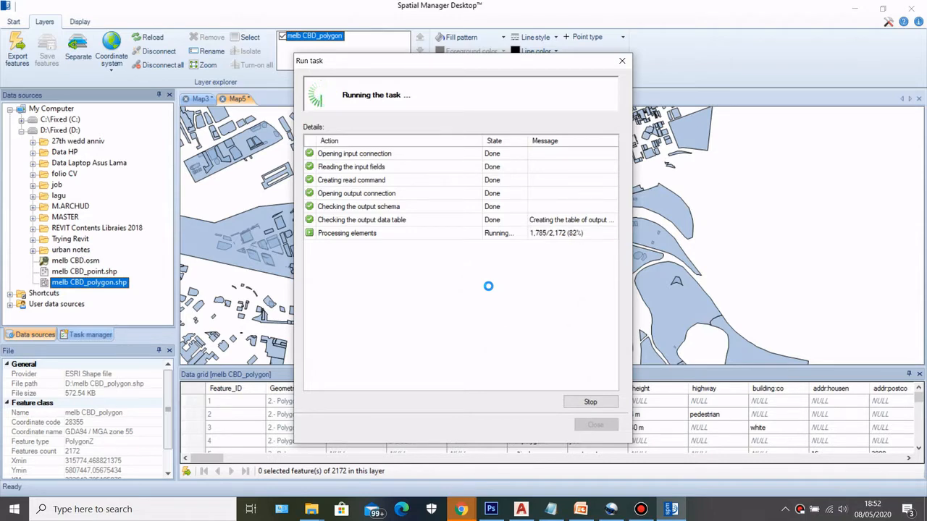
Close the finished export task, switch to AutoCAD and open melb CBD_polygon.dxf from drive D
{"action": "left_click", "coordinate": [595, 425]}
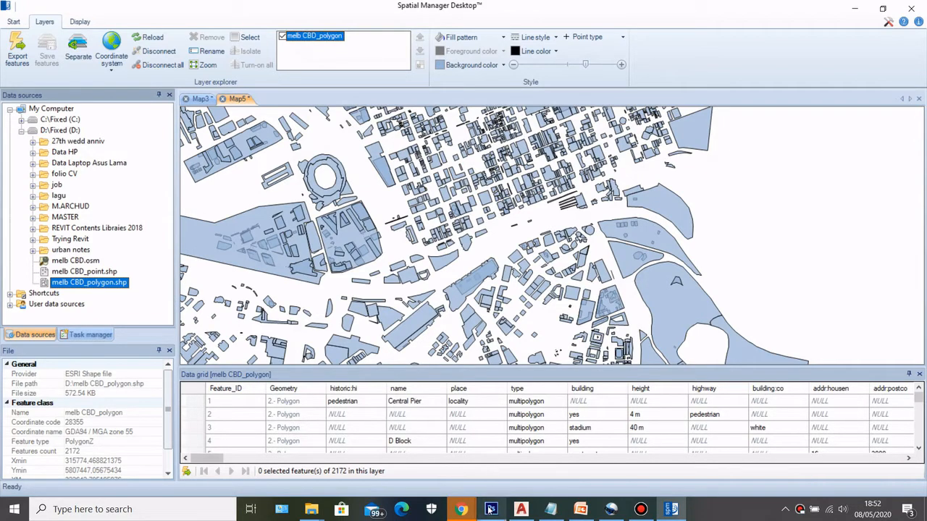
{"action": "mouse_move", "coordinate": [491, 513]}
{"action": "left_click", "coordinate": [521, 509]}
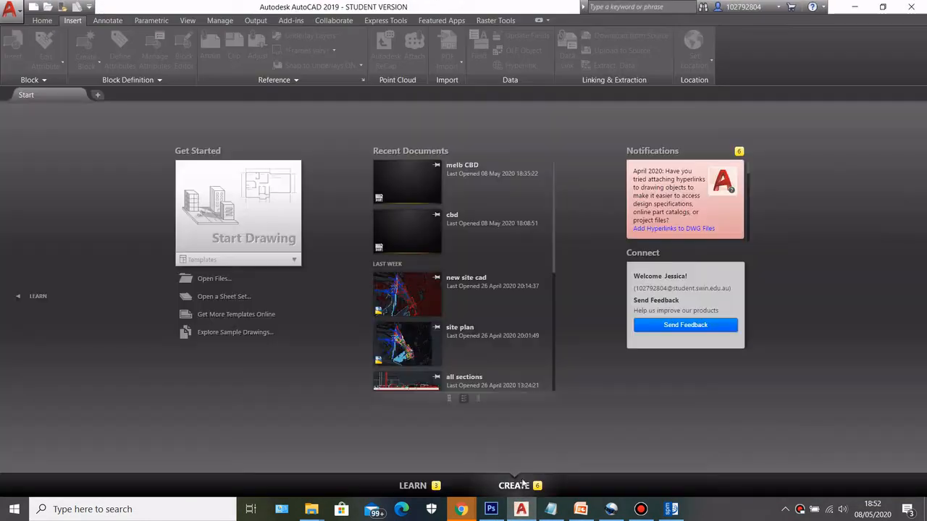
{"action": "left_click", "coordinate": [198, 278]}
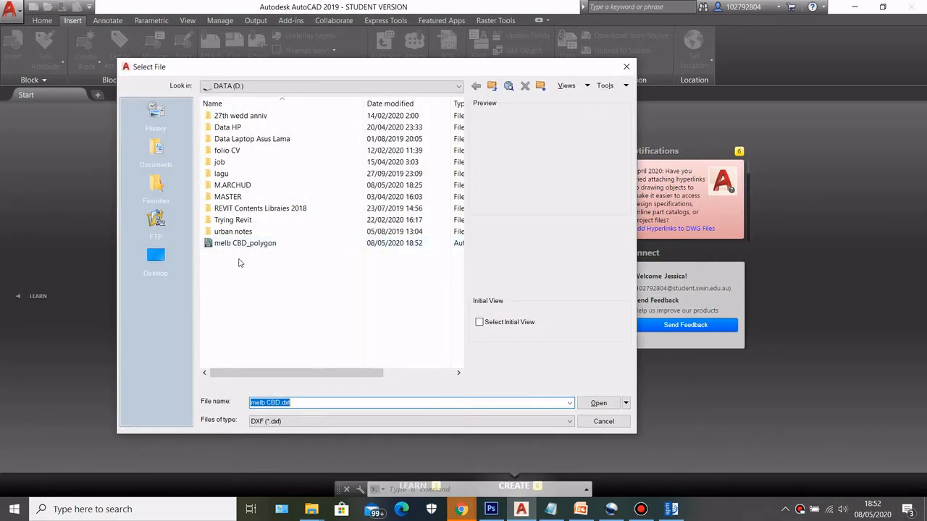
{"action": "left_click", "coordinate": [240, 245]}
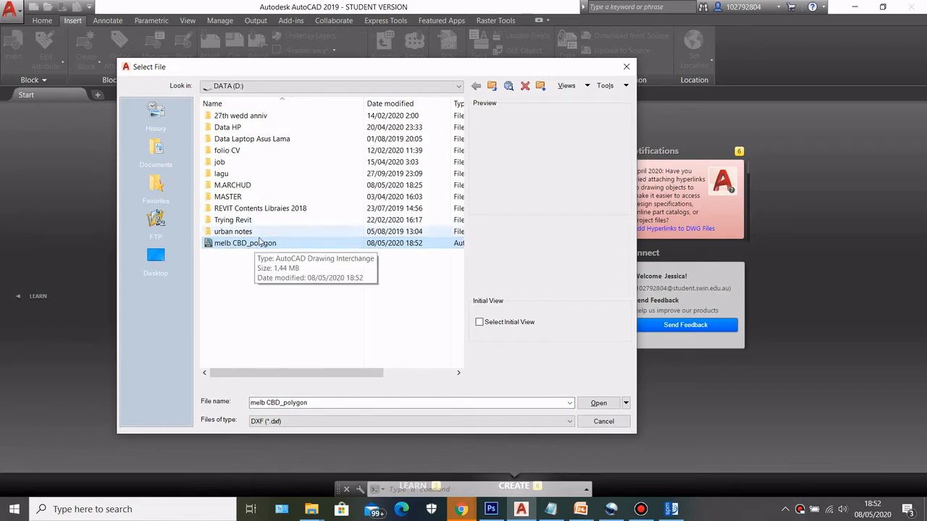
{"action": "left_click", "coordinate": [598, 403]}
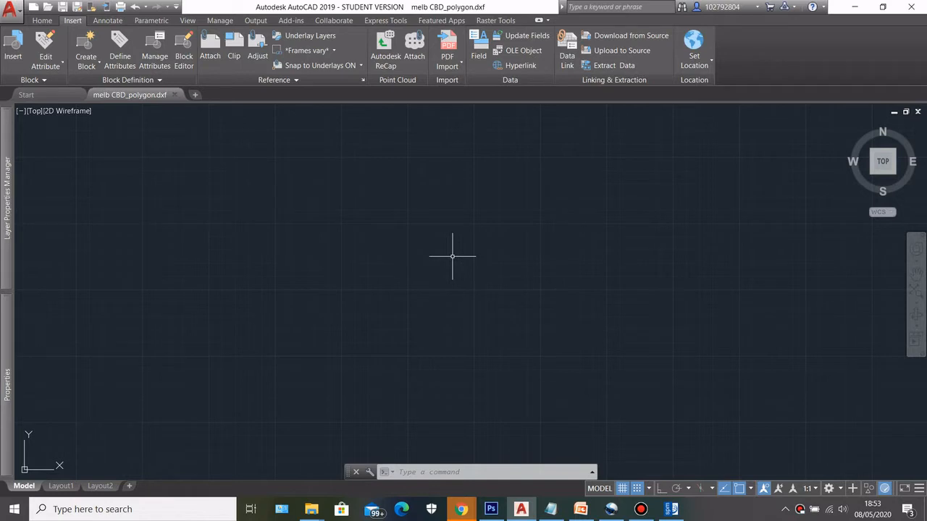
Zoom to the whole drawing and examine the imported Melbourne CBD building footprints
{"action": "type", "text": "z"}
{"action": "key", "text": "Return"}
{"action": "type", "text": "a"}
{"action": "key", "text": "Return"}
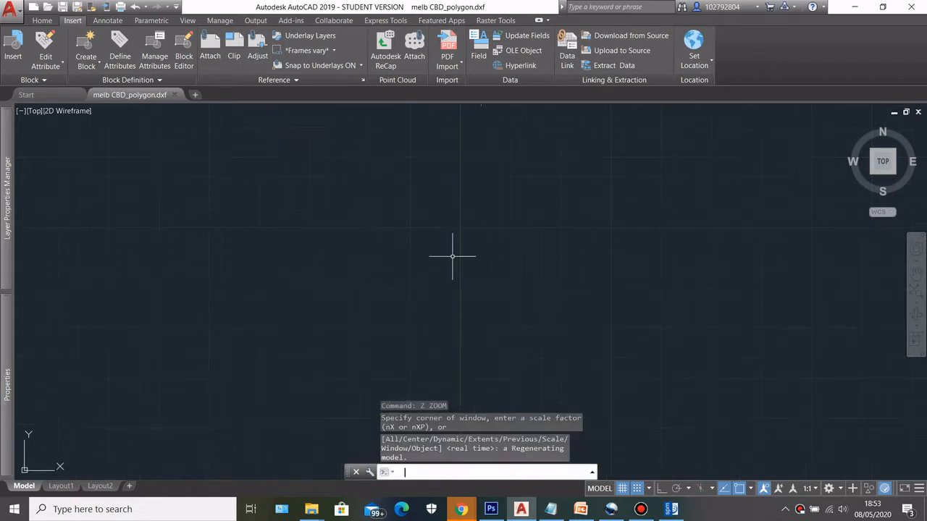
{"action": "middle_click_drag", "start_coordinate": [550, 176], "coordinate": [499, 294]}
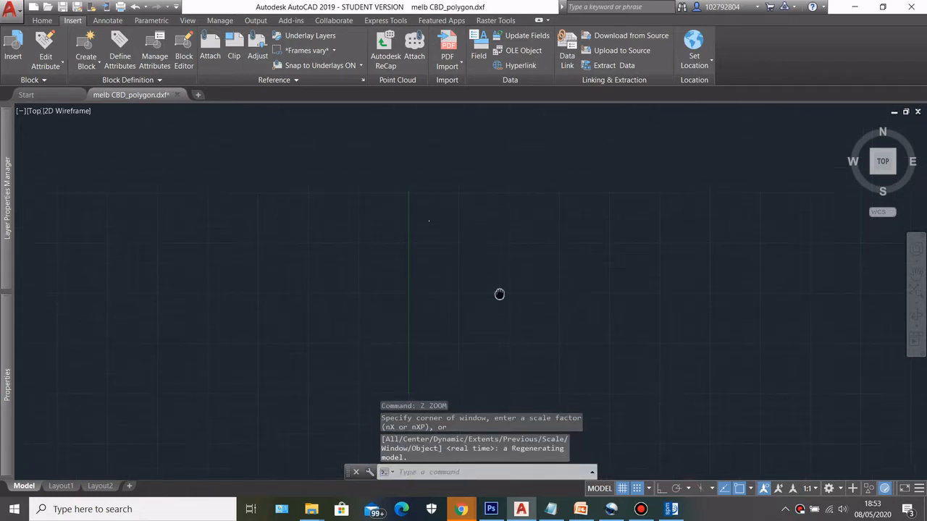
{"action": "scroll", "coordinate": [418, 238], "scroll_direction": "up", "scroll_amount": 6}
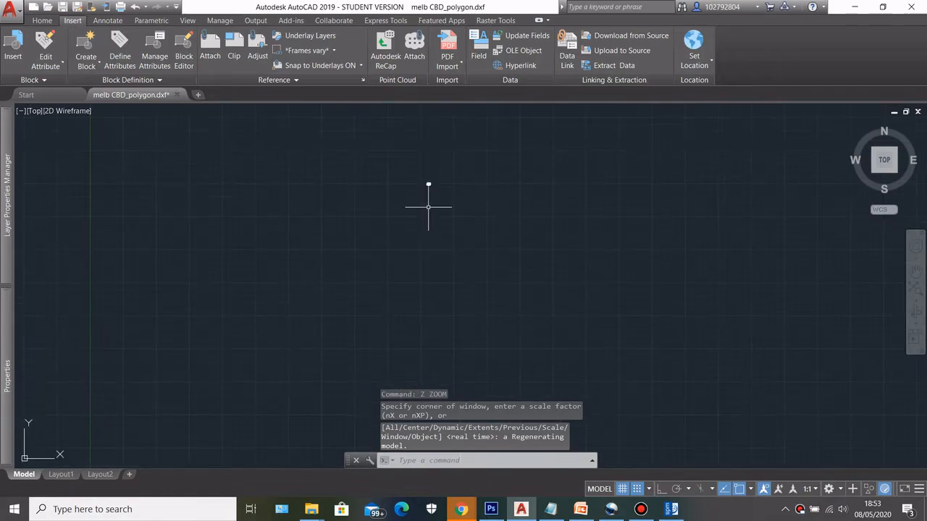
{"action": "scroll", "coordinate": [434, 170], "scroll_direction": "up", "scroll_amount": 5}
{"action": "scroll", "coordinate": [391, 217], "scroll_direction": "up", "scroll_amount": 6}
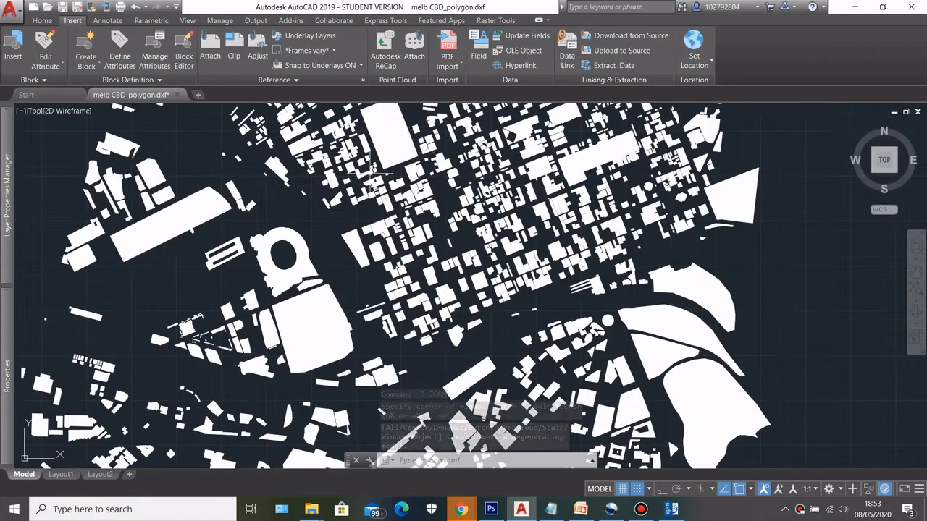
{"action": "scroll", "coordinate": [391, 210], "scroll_direction": "up", "scroll_amount": 4}
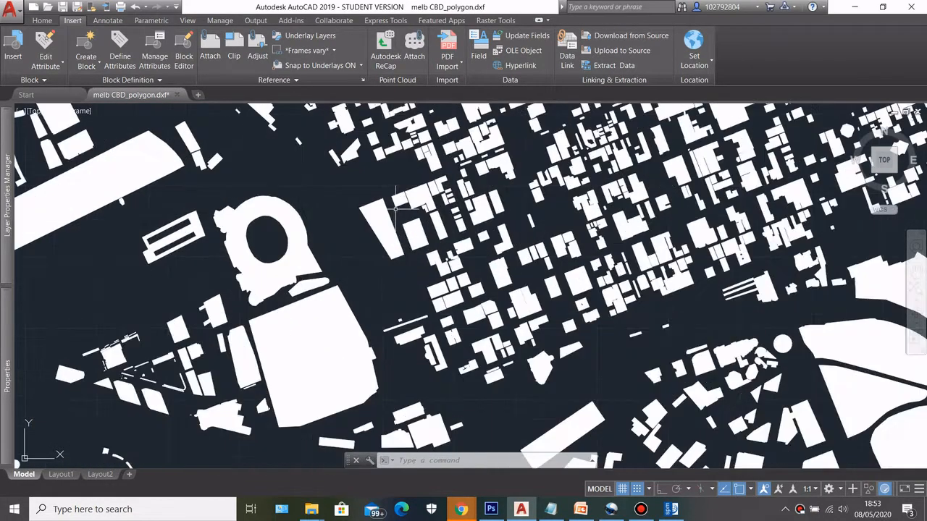
{"action": "scroll", "coordinate": [413, 268], "scroll_direction": "down", "scroll_amount": 2}
{"action": "scroll", "coordinate": [409, 279], "scroll_direction": "down", "scroll_amount": 3}
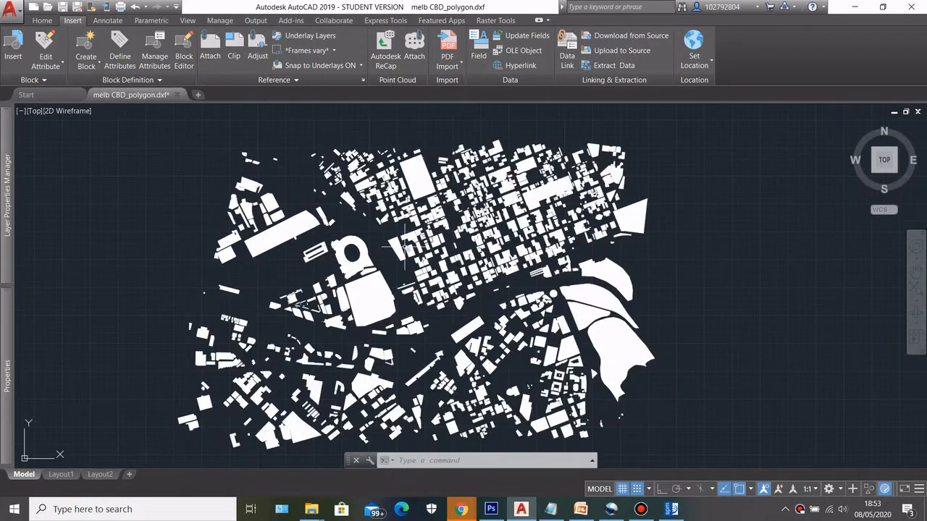
{"action": "scroll", "coordinate": [408, 212], "scroll_direction": "down", "scroll_amount": 3}
{"action": "scroll", "coordinate": [311, 190], "scroll_direction": "up", "scroll_amount": 2}
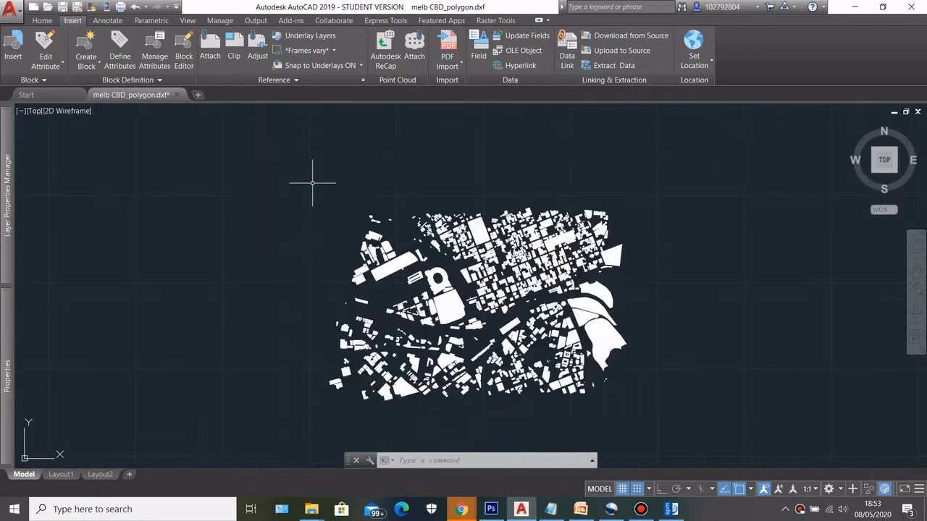
Scale all the map polygons by a factor of 1000 about a building corner near the middle of the map
{"action": "left_click", "coordinate": [288, 174]}
{"action": "left_click", "coordinate": [738, 446]}
{"action": "scroll", "coordinate": [478, 318], "scroll_direction": "up", "scroll_amount": 2}
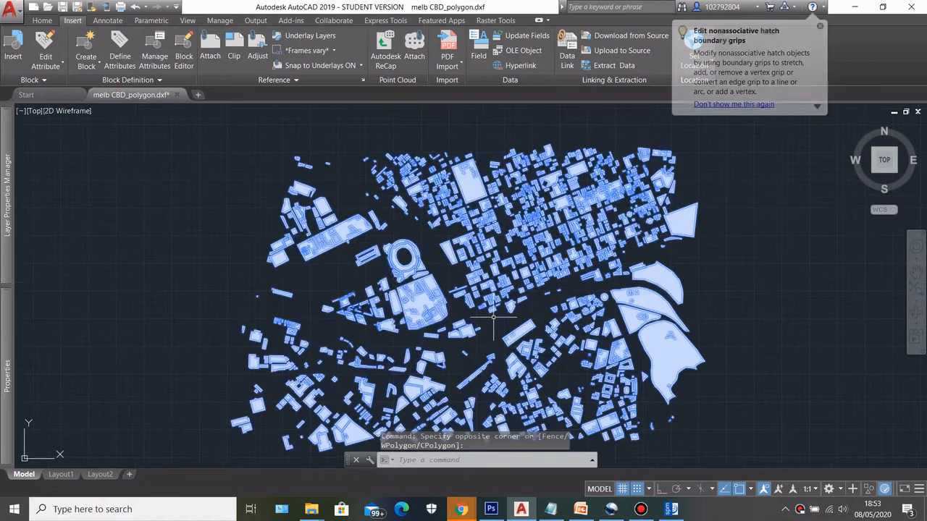
{"action": "type", "text": "sc"}
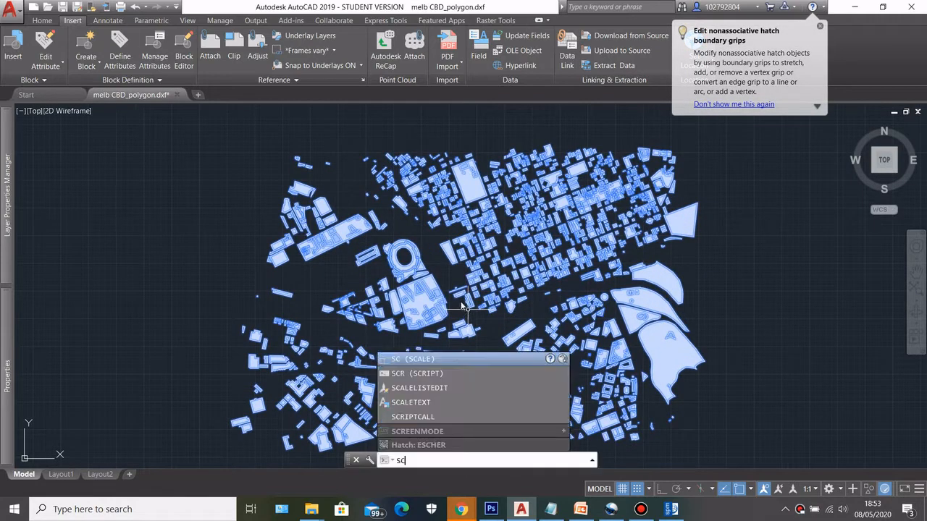
{"action": "key", "text": "Return"}
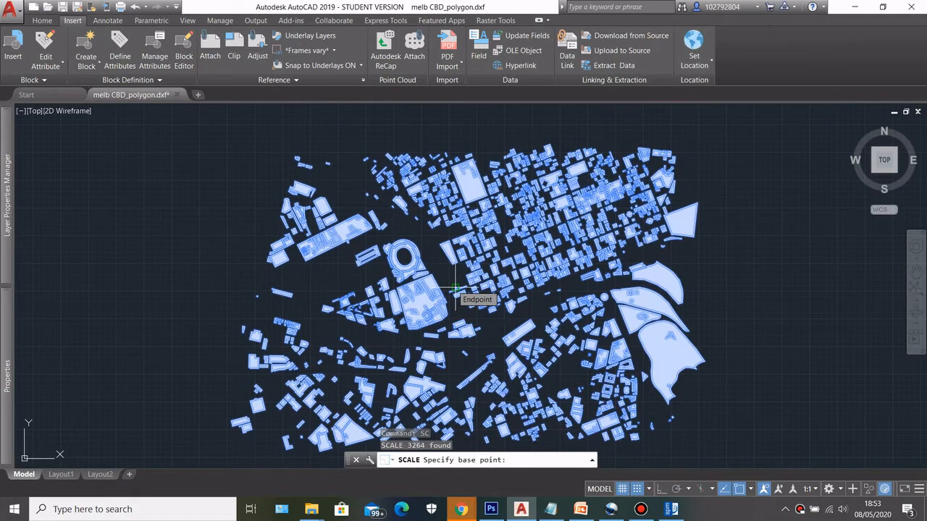
{"action": "left_click", "coordinate": [455, 288]}
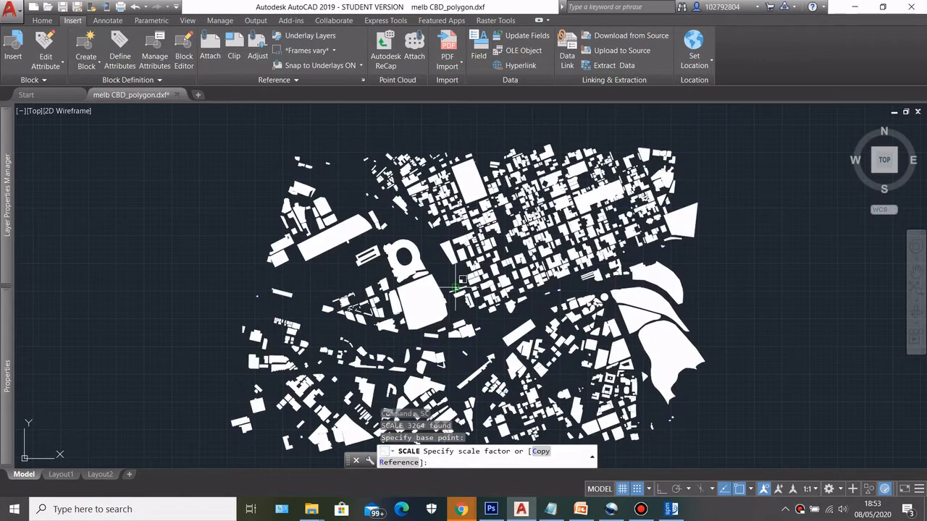
{"action": "type", "text": "1000"}
{"action": "key", "text": "Return"}
{"action": "scroll", "coordinate": [453, 286], "scroll_direction": "down", "scroll_amount": 10}
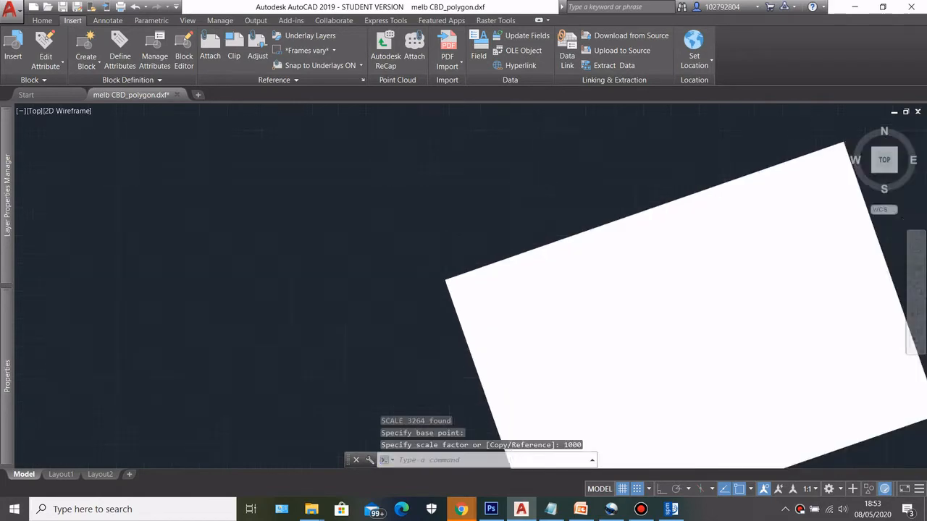
{"action": "scroll", "coordinate": [429, 173], "scroll_direction": "up", "scroll_amount": 4}
{"action": "scroll", "coordinate": [429, 172], "scroll_direction": "down", "scroll_amount": 5}
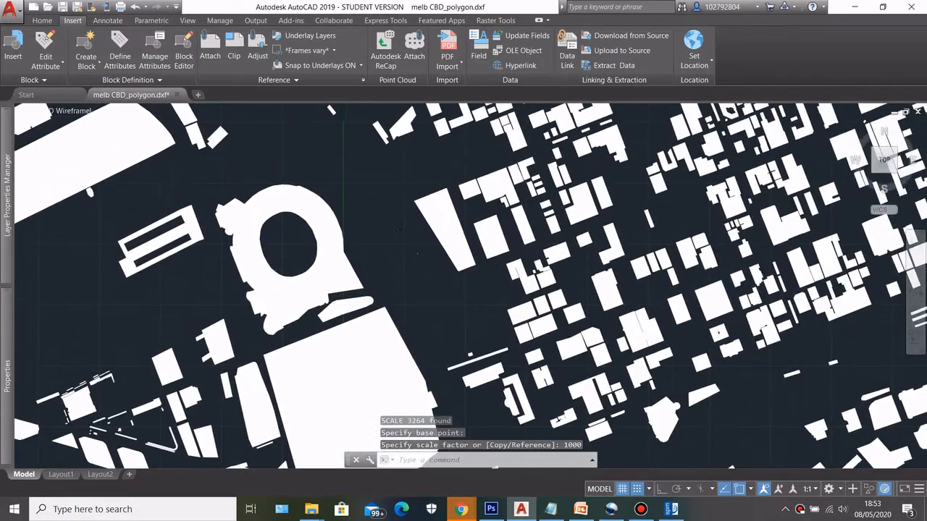
{"action": "scroll", "coordinate": [419, 263], "scroll_direction": "up", "scroll_amount": 5}
{"action": "scroll", "coordinate": [419, 262], "scroll_direction": "down", "scroll_amount": 6}
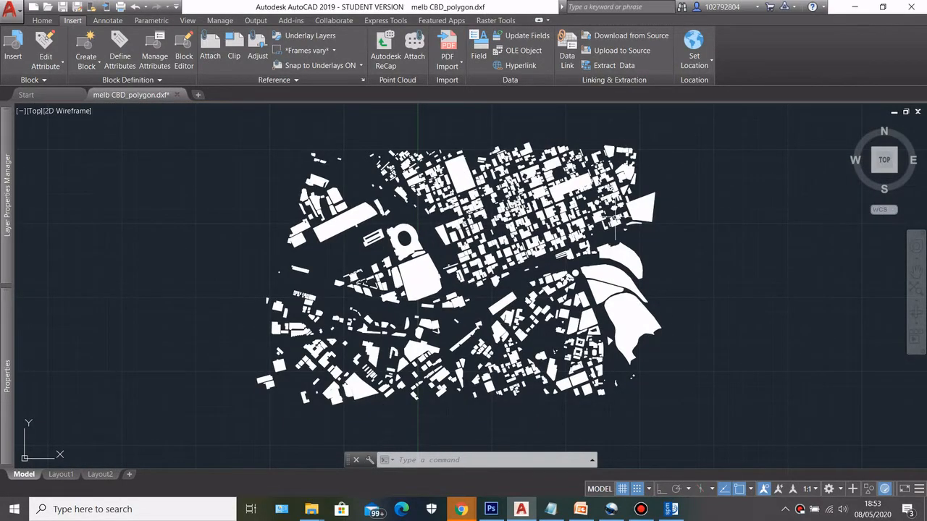
{"action": "scroll", "coordinate": [641, 206], "scroll_direction": "up", "scroll_amount": 3}
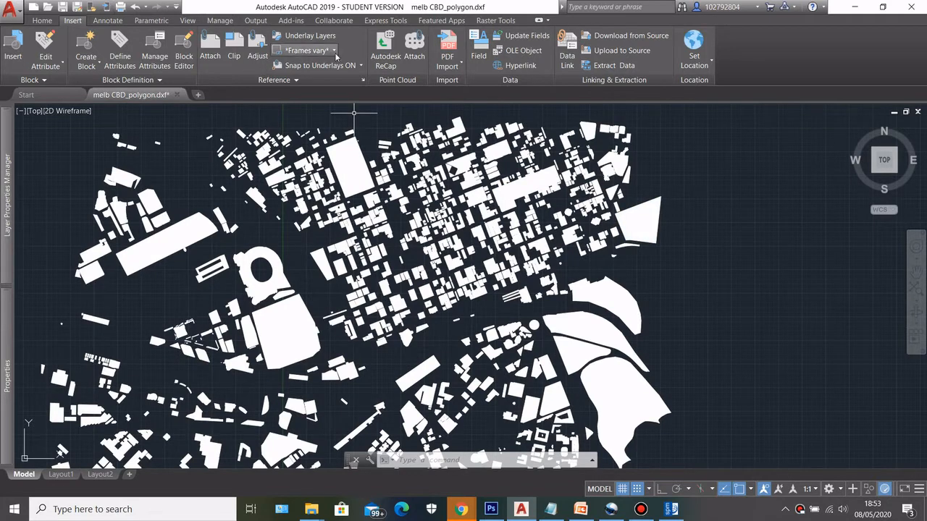
Start setting the drawing's geographic location from the online map
{"action": "left_click", "coordinate": [42, 20]}
{"action": "left_click", "coordinate": [72, 20]}
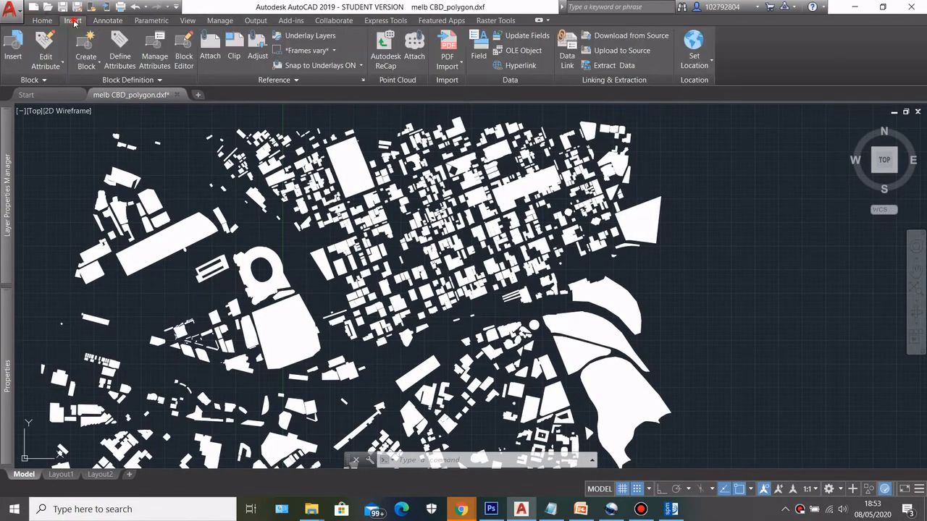
{"action": "left_click", "coordinate": [705, 67]}
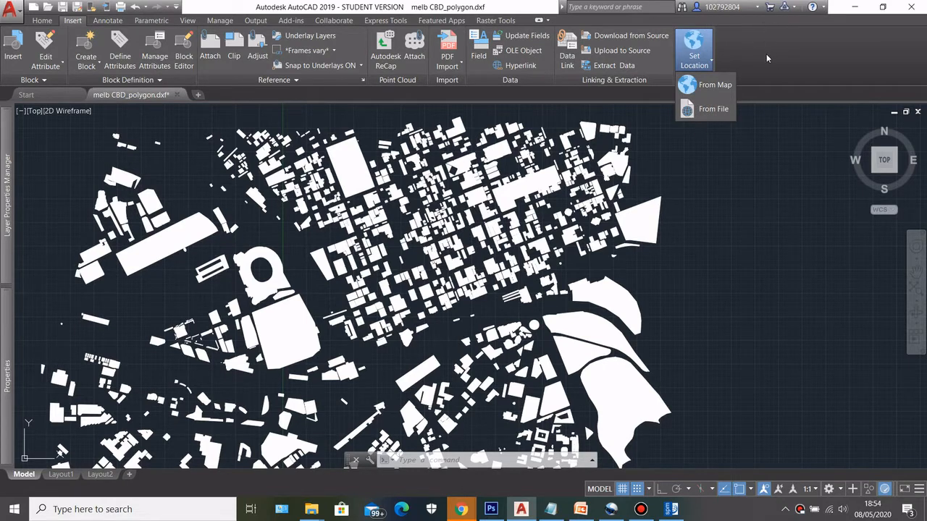
{"action": "left_click", "coordinate": [721, 87]}
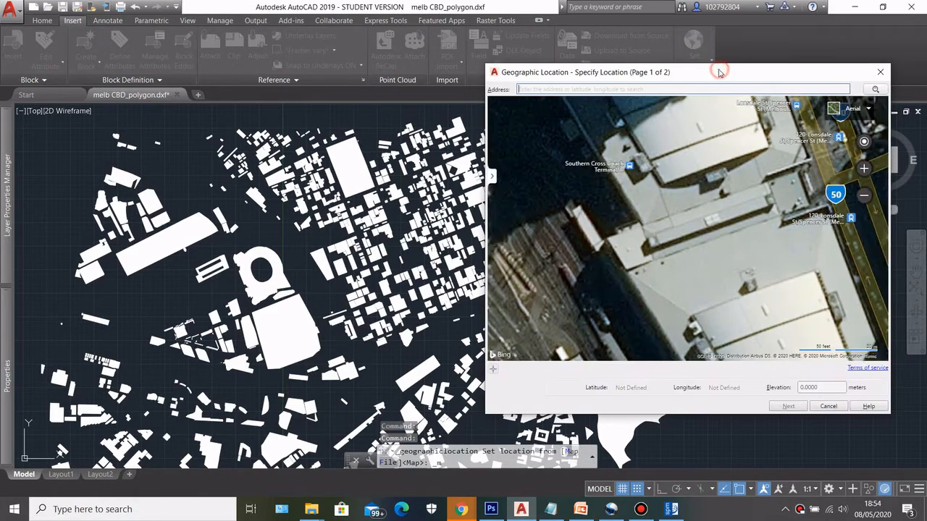
{"action": "left_click_drag", "start_coordinate": [720, 71], "coordinate": [516, 77]}
Locate the Docklands area around Marvel Stadium on the aerial map, keeping the matching part of the drawing uncovered for comparison
{"action": "scroll", "coordinate": [509, 138], "scroll_direction": "down", "scroll_amount": 5}
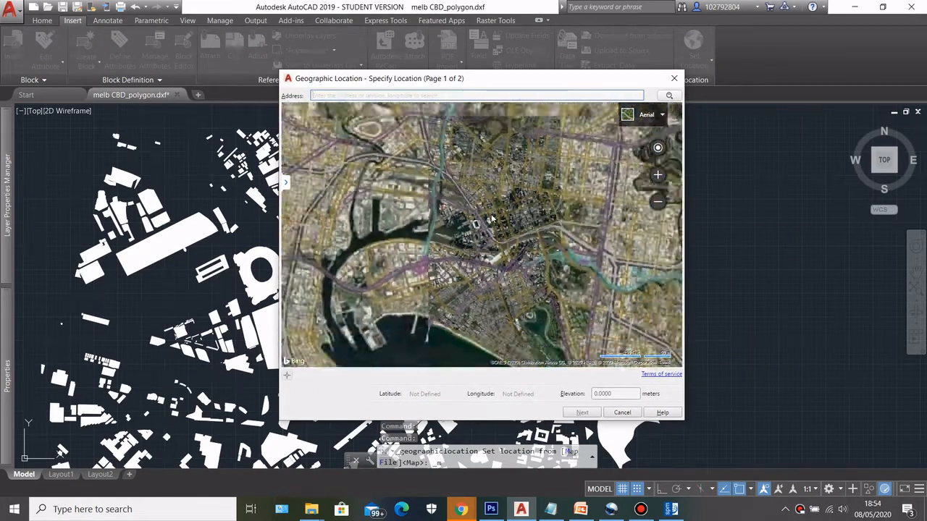
{"action": "scroll", "coordinate": [493, 211], "scroll_direction": "down", "scroll_amount": 3}
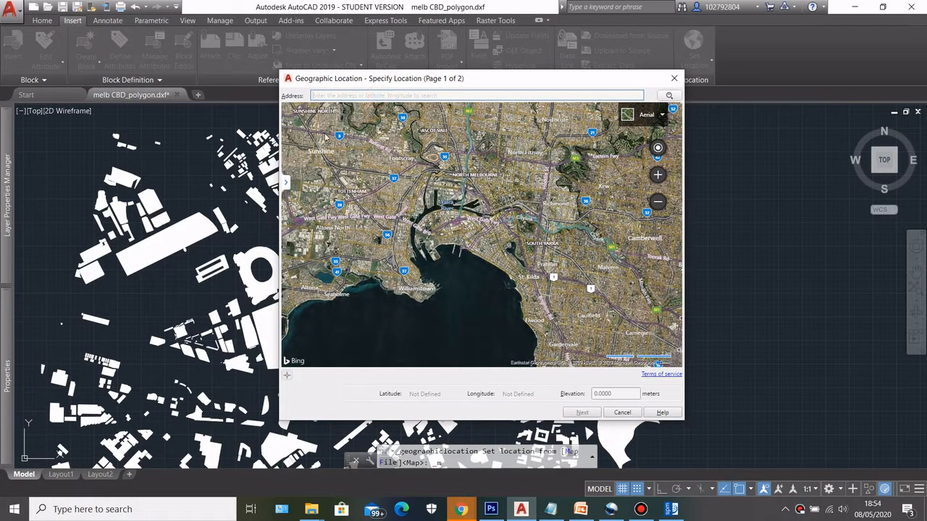
{"action": "scroll", "coordinate": [466, 205], "scroll_direction": "up", "scroll_amount": 2}
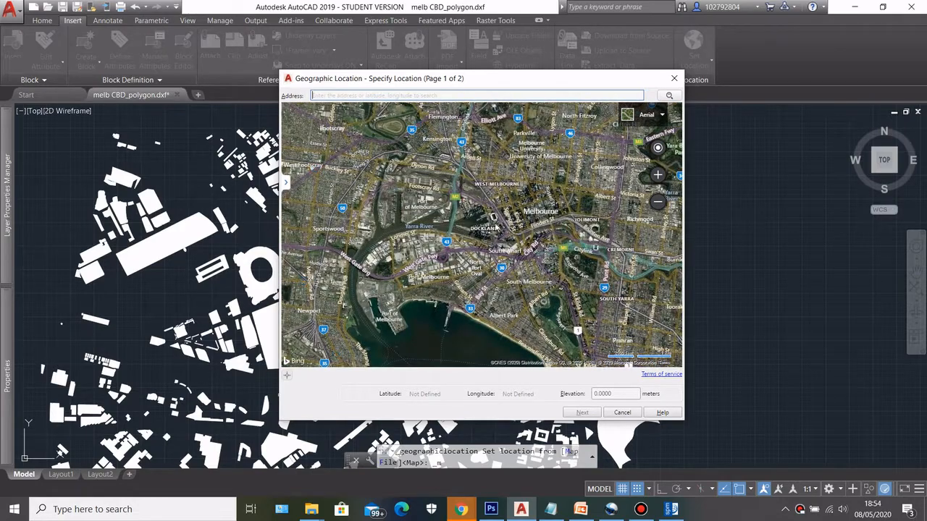
{"action": "scroll", "coordinate": [483, 230], "scroll_direction": "up", "scroll_amount": 2}
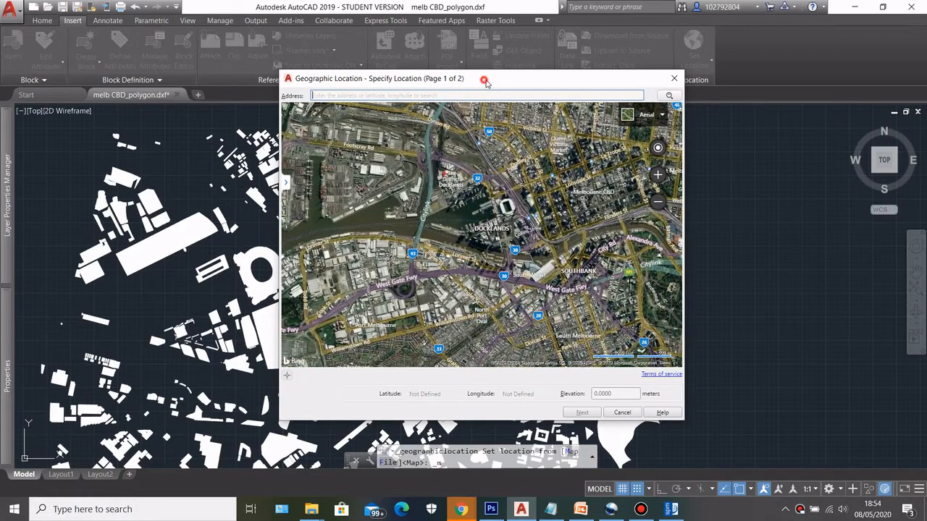
{"action": "mouse_move", "coordinate": [485, 81]}
{"action": "left_mouse_down"}
{"action": "mouse_move", "coordinate": [642, 84]}
{"action": "mouse_move", "coordinate": [492, 81]}
{"action": "left_mouse_up"}
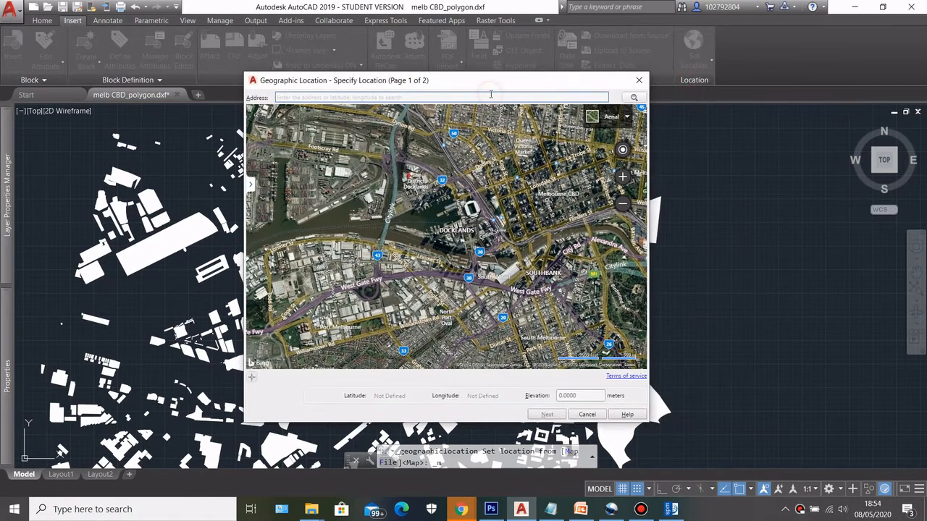
{"action": "scroll", "coordinate": [565, 181], "scroll_direction": "up", "scroll_amount": 1}
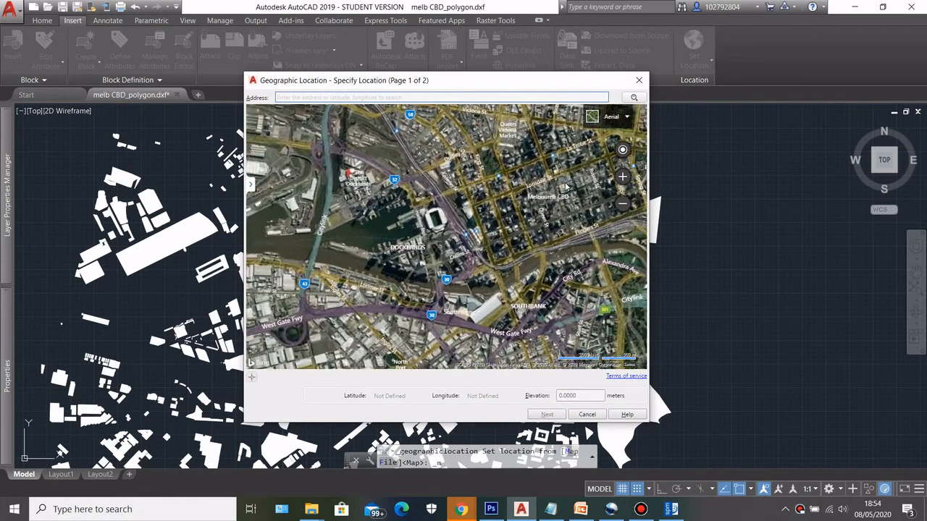
{"action": "scroll", "coordinate": [556, 203], "scroll_direction": "down", "scroll_amount": 1}
{"action": "left_click_drag", "start_coordinate": [585, 204], "coordinate": [539, 225]}
{"action": "scroll", "coordinate": [512, 229], "scroll_direction": "up", "scroll_amount": 1}
{"action": "scroll", "coordinate": [512, 230], "scroll_direction": "up", "scroll_amount": 1}
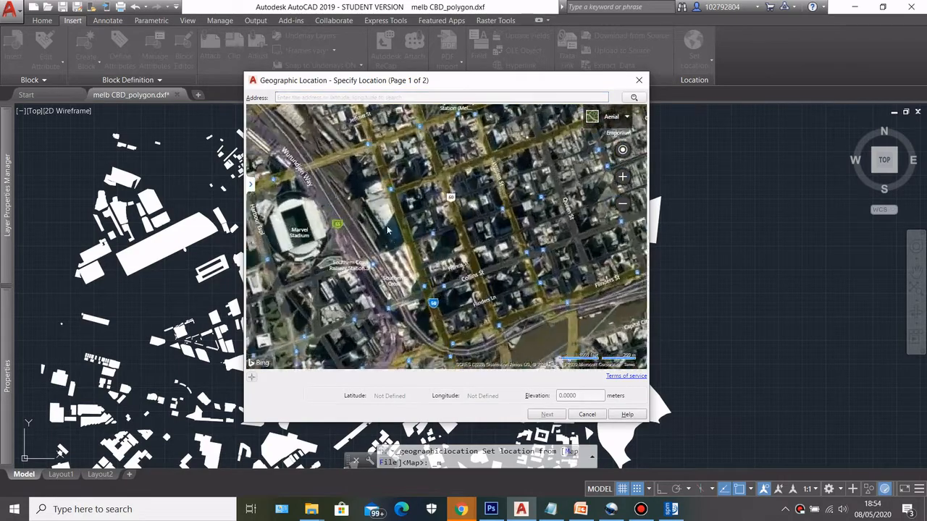
{"action": "mouse_move", "coordinate": [414, 84]}
{"action": "left_mouse_down"}
{"action": "mouse_move", "coordinate": [596, 104]}
{"action": "mouse_move", "coordinate": [541, 105]}
{"action": "left_mouse_up"}
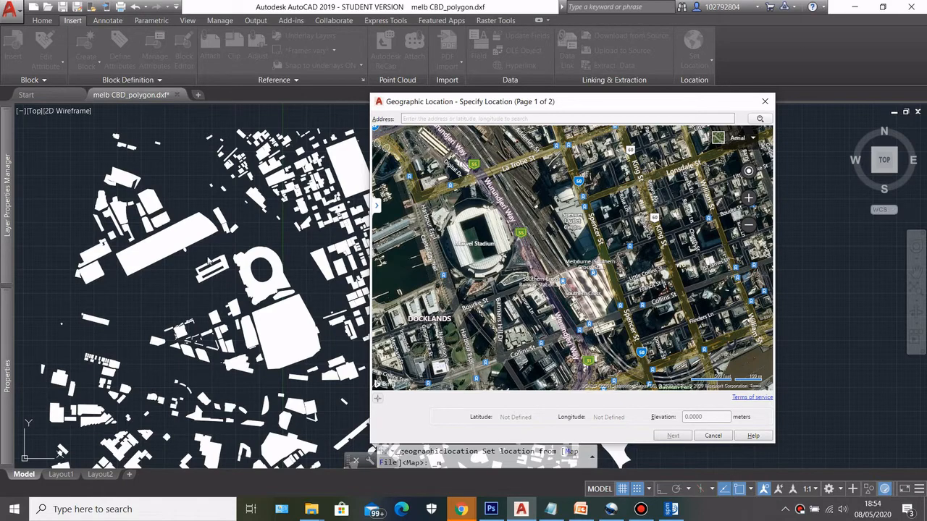
{"action": "mouse_move", "coordinate": [572, 102]}
{"action": "left_mouse_down"}
{"action": "mouse_move", "coordinate": [655, 92]}
{"action": "mouse_move", "coordinate": [583, 111]}
{"action": "left_mouse_up"}
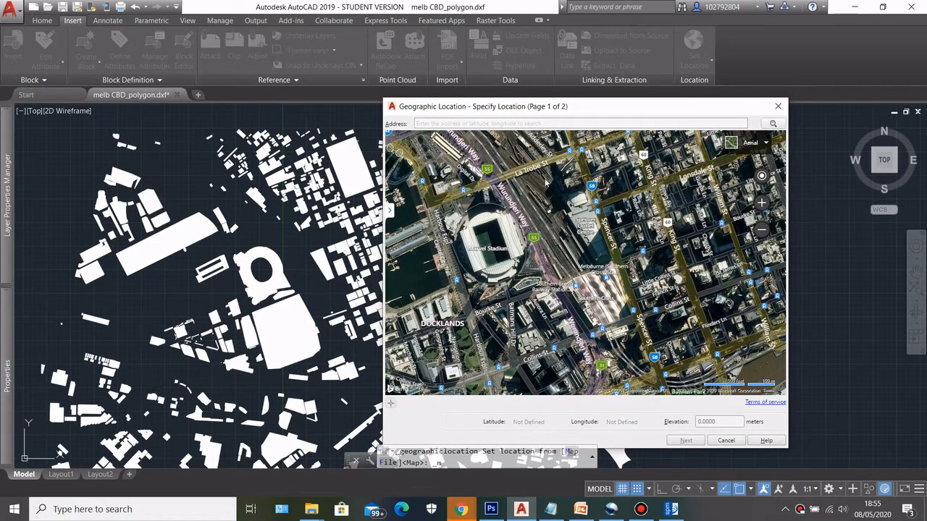
Examine the Central Pier sheds and Marvel Stadium on the aerial map for a corner that matches the drawing
{"action": "scroll", "coordinate": [675, 285], "scroll_direction": "down", "scroll_amount": 2}
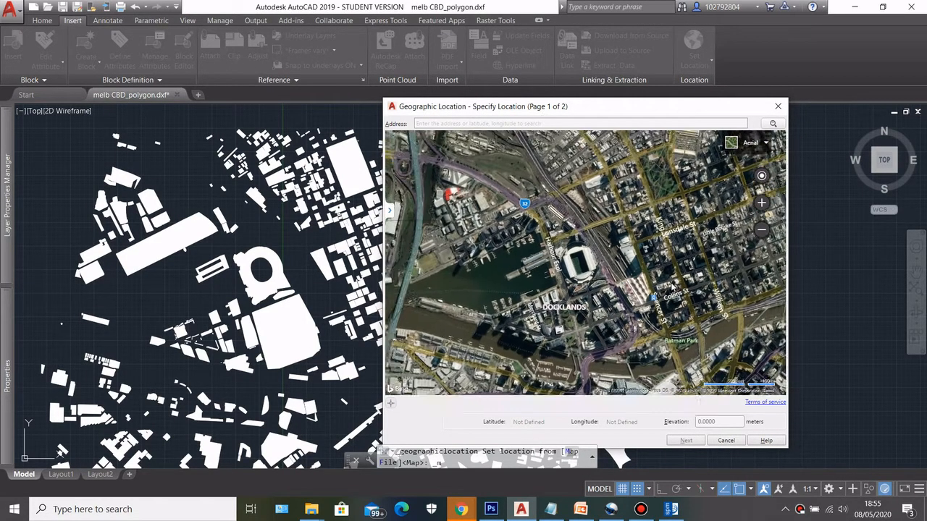
{"action": "scroll", "coordinate": [510, 282], "scroll_direction": "up", "scroll_amount": 2}
{"action": "scroll", "coordinate": [637, 216], "scroll_direction": "up", "scroll_amount": 2}
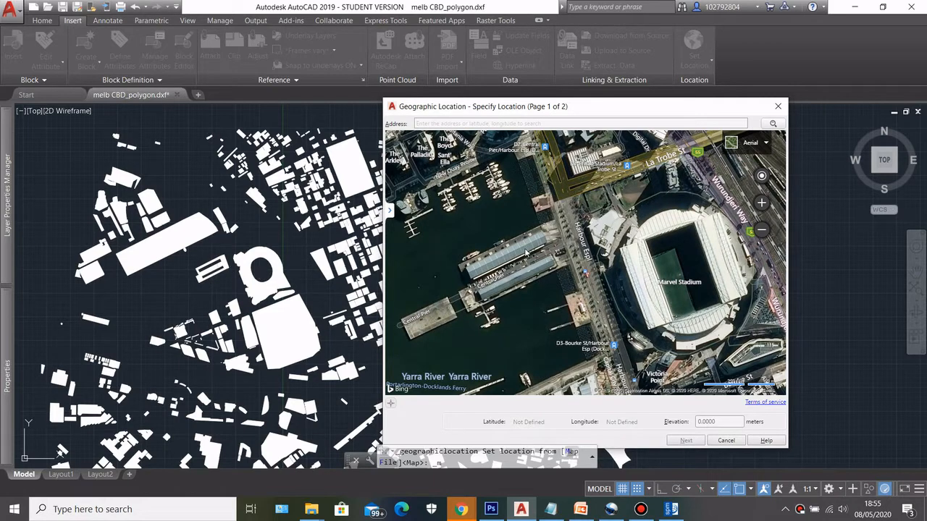
{"action": "scroll", "coordinate": [544, 240], "scroll_direction": "up", "scroll_amount": 2}
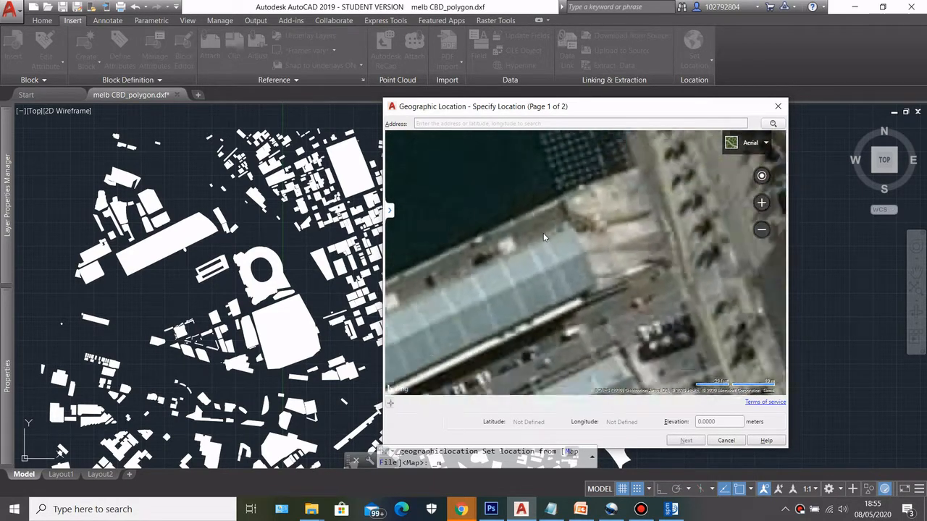
{"action": "scroll", "coordinate": [570, 256], "scroll_direction": "down", "scroll_amount": 1}
{"action": "scroll", "coordinate": [570, 248], "scroll_direction": "up", "scroll_amount": 1}
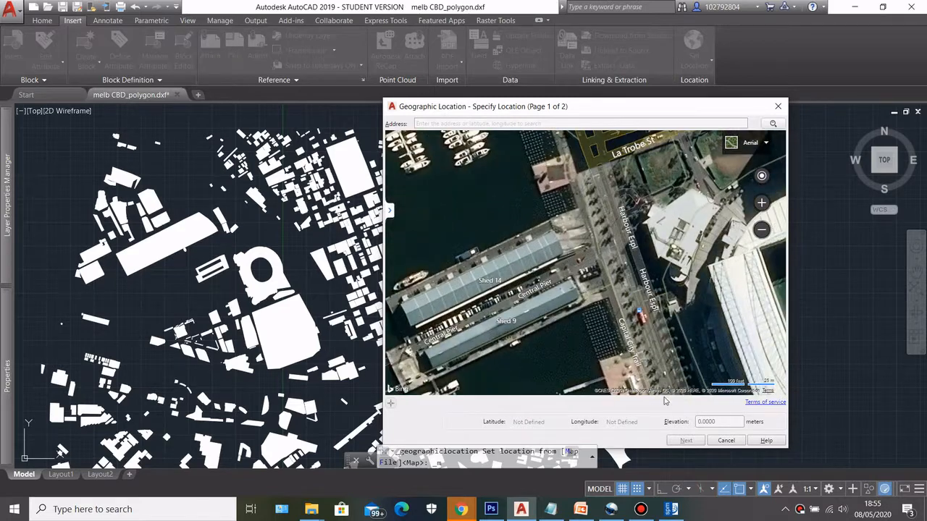
{"action": "scroll", "coordinate": [605, 302], "scroll_direction": "down", "scroll_amount": 1}
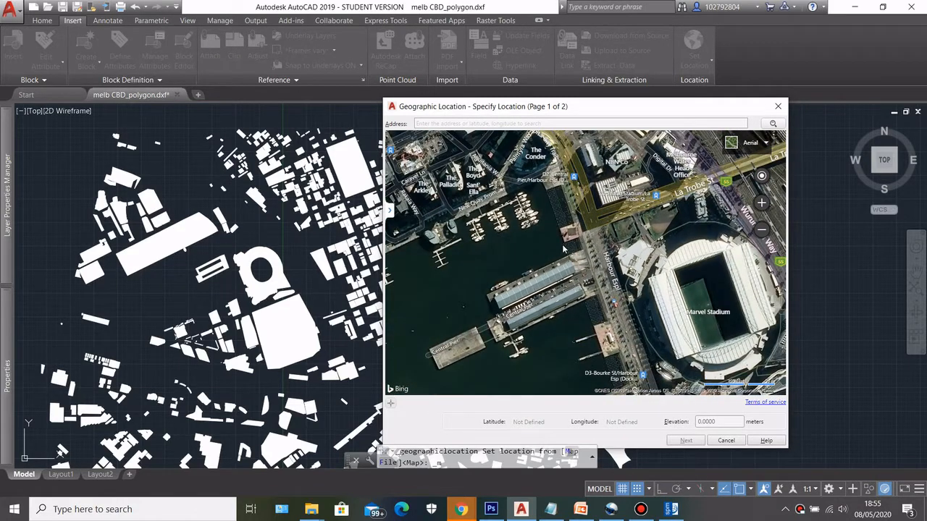
{"action": "left_click", "coordinate": [390, 211]}
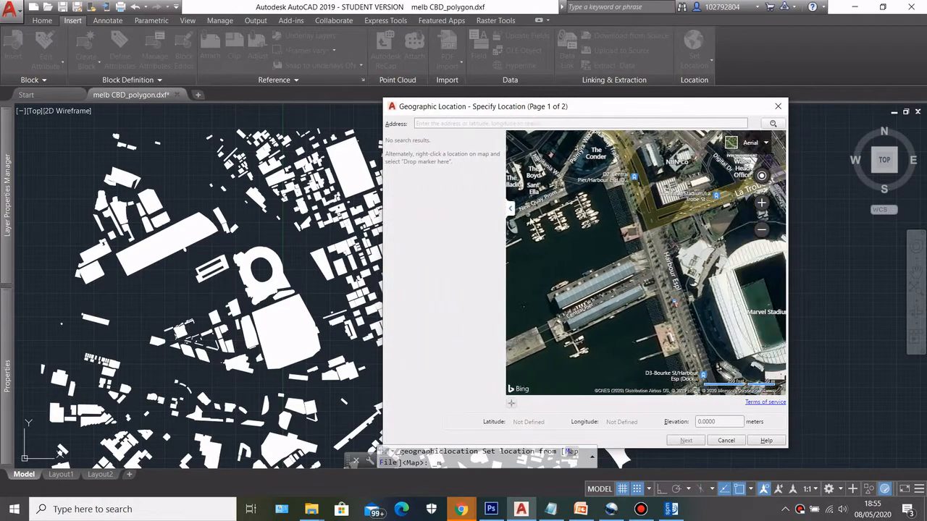
{"action": "left_click", "coordinate": [511, 209]}
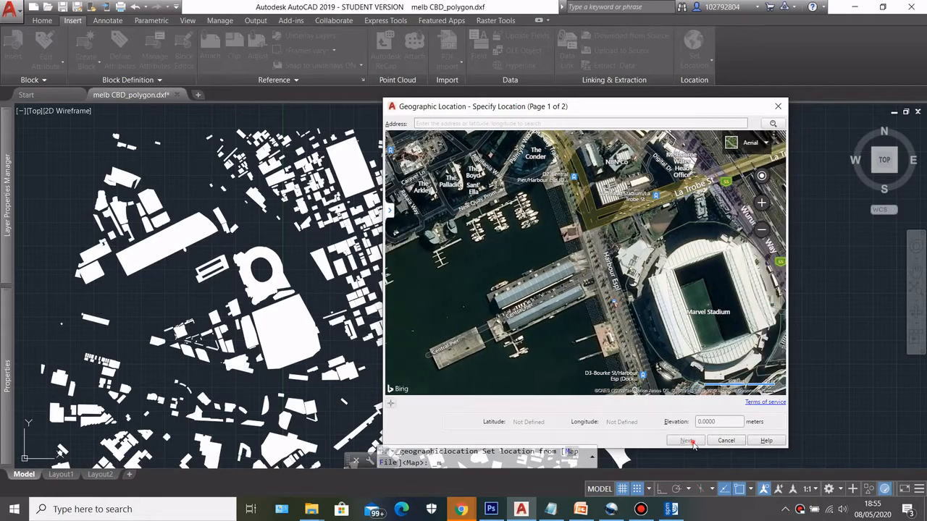
{"action": "scroll", "coordinate": [573, 269], "scroll_direction": "down", "scroll_amount": 3}
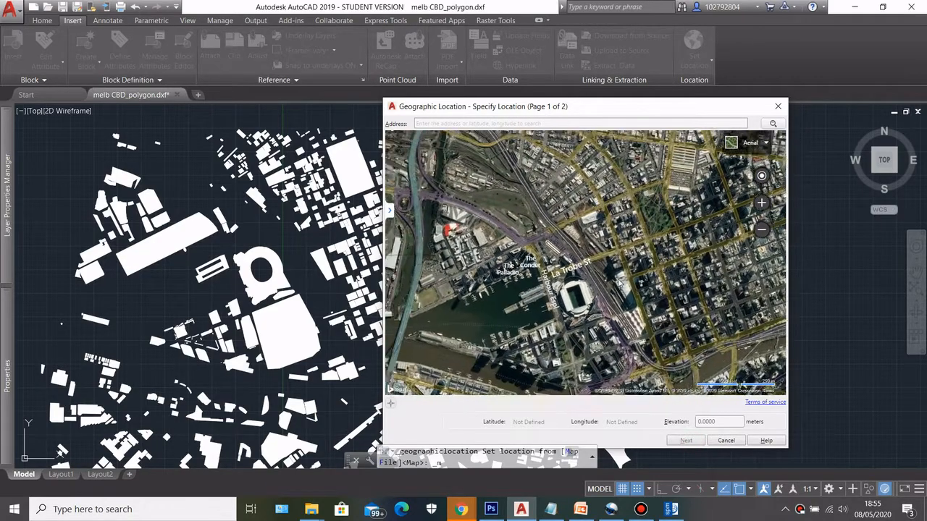
{"action": "scroll", "coordinate": [617, 288], "scroll_direction": "up", "scroll_amount": 2}
{"action": "scroll", "coordinate": [618, 288], "scroll_direction": "up", "scroll_amount": 2}
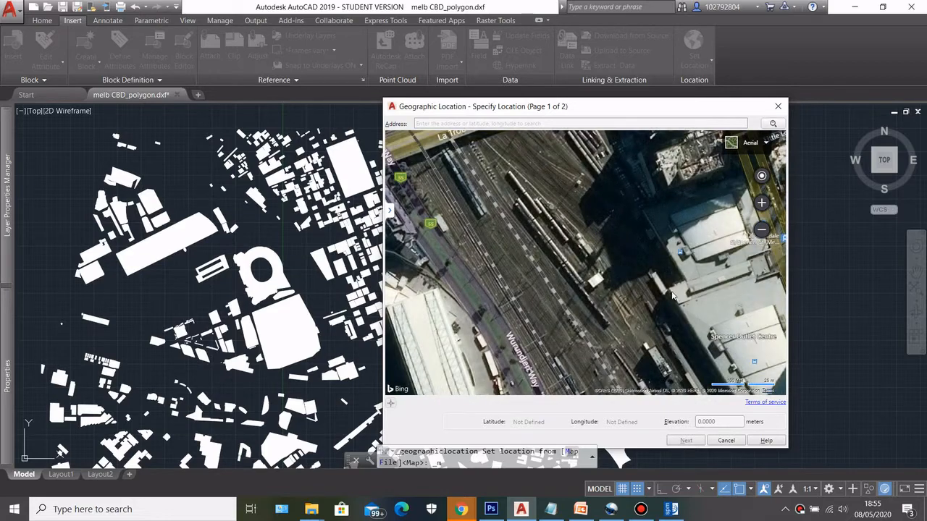
{"action": "scroll", "coordinate": [667, 289], "scroll_direction": "down", "scroll_amount": 2}
Search the map for "melbourne" and drop the location marker at the Melbourne, Australia result
{"action": "left_click", "coordinate": [544, 123]}
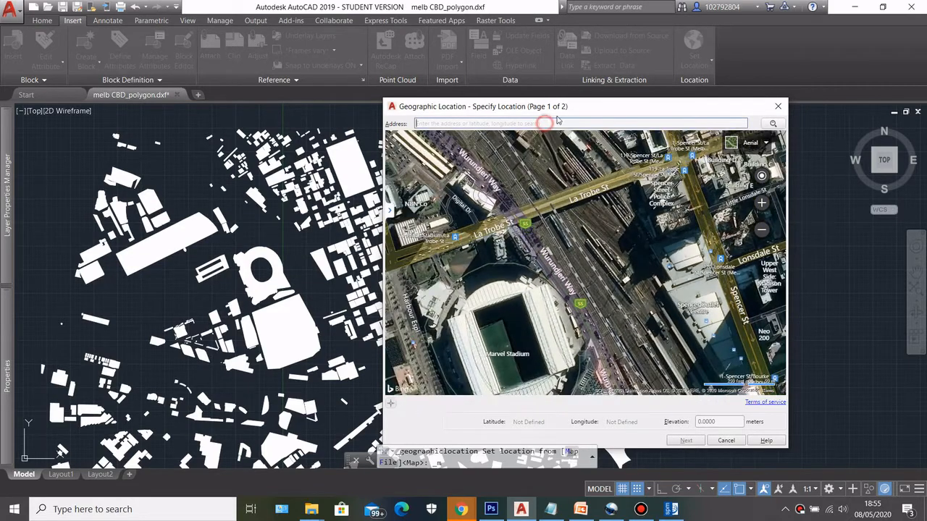
{"action": "type", "text": "melbourne"}
{"action": "key", "text": "Return"}
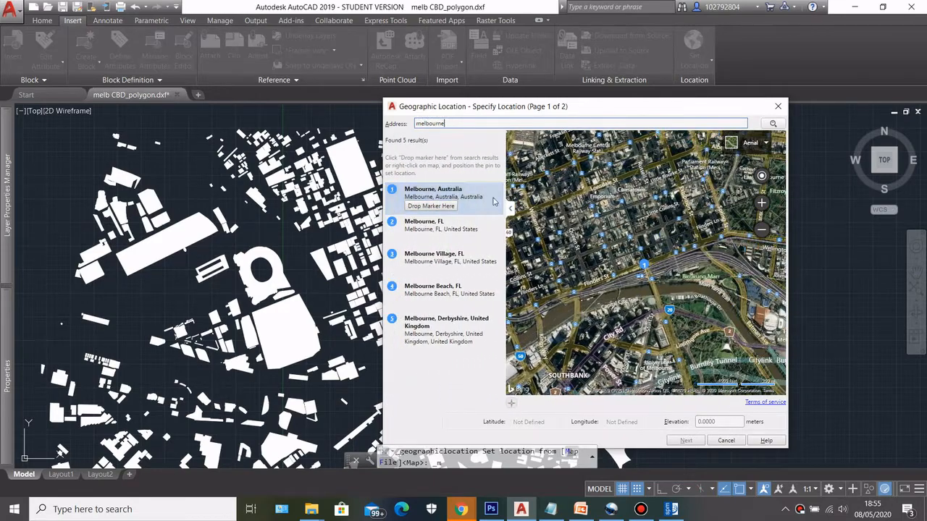
{"action": "scroll", "coordinate": [657, 313], "scroll_direction": "up", "scroll_amount": 2}
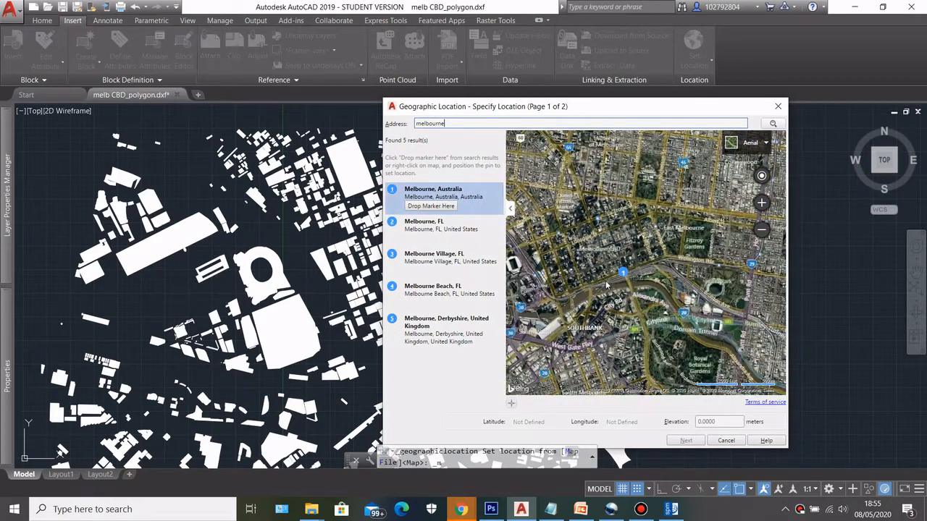
{"action": "scroll", "coordinate": [658, 313], "scroll_direction": "down", "scroll_amount": 2}
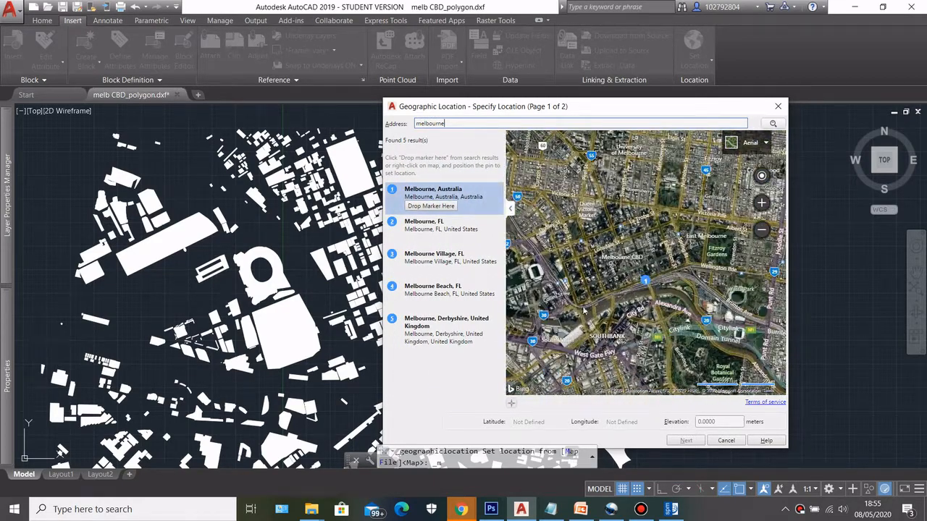
{"action": "scroll", "coordinate": [658, 292], "scroll_direction": "up", "scroll_amount": 3}
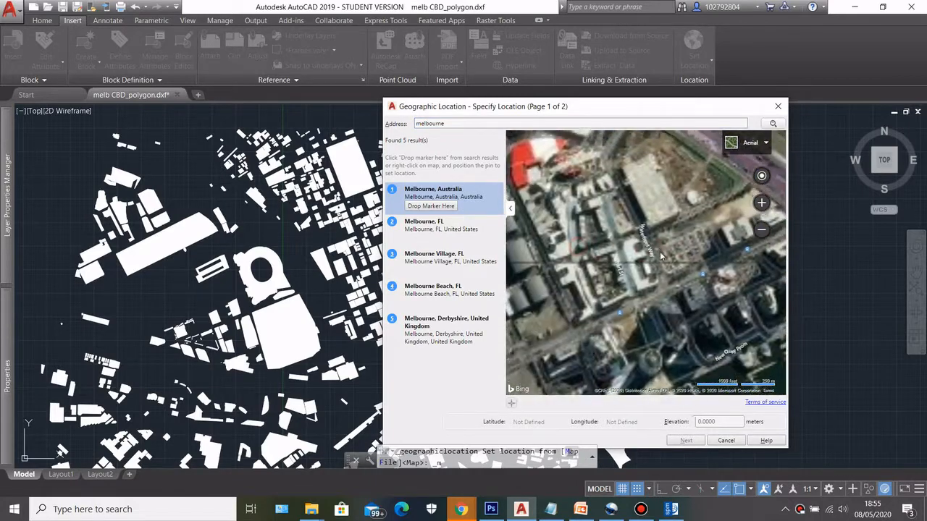
{"action": "left_click", "coordinate": [431, 205]}
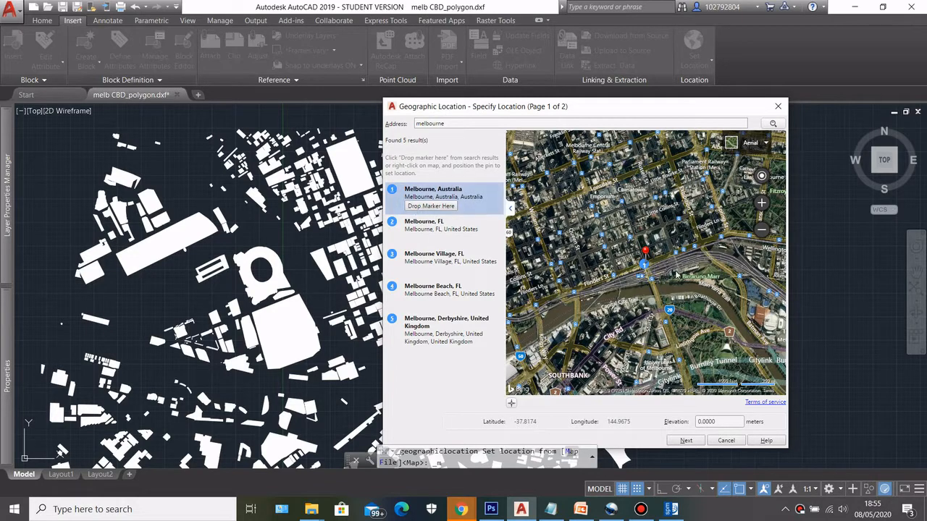
Move the location marker to the landward northern corner of Shed 14 on Central Pier, near Harbour Esplanade
{"action": "left_click_drag", "start_coordinate": [678, 276], "coordinate": [764, 282]}
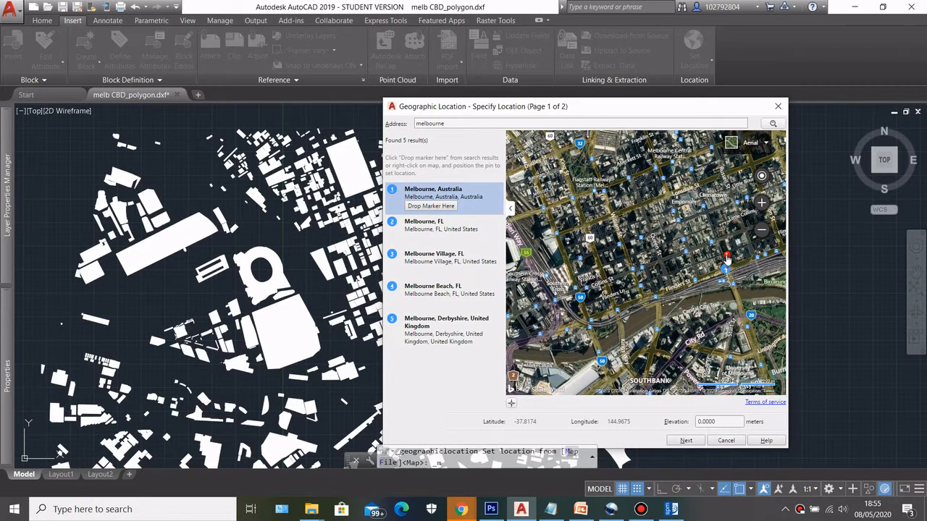
{"action": "mouse_move", "coordinate": [726, 258]}
{"action": "left_mouse_down"}
{"action": "mouse_move", "coordinate": [709, 236]}
{"action": "mouse_move", "coordinate": [711, 194]}
{"action": "mouse_move", "coordinate": [562, 248]}
{"action": "left_mouse_up"}
{"action": "scroll", "coordinate": [696, 260], "scroll_direction": "down", "scroll_amount": 3}
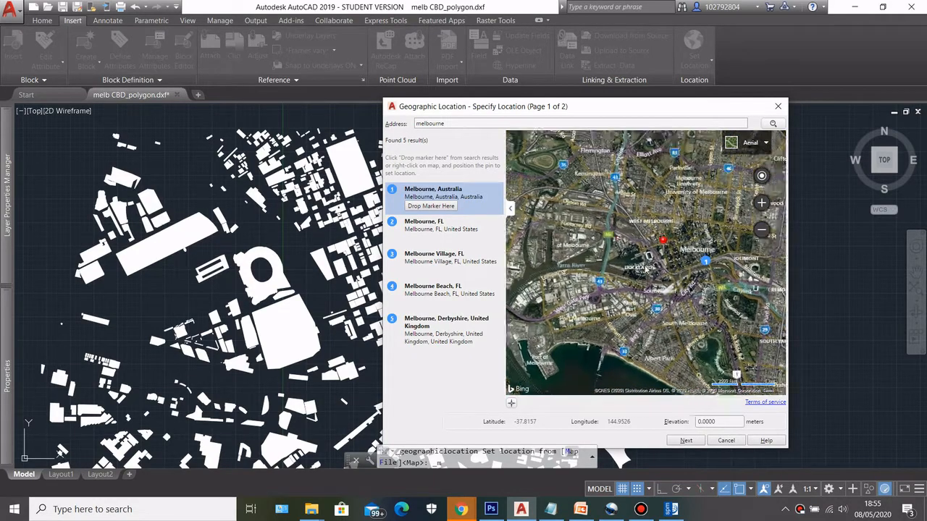
{"action": "scroll", "coordinate": [631, 254], "scroll_direction": "up", "scroll_amount": 3}
{"action": "left_click_drag", "start_coordinate": [726, 236], "coordinate": [677, 259]}
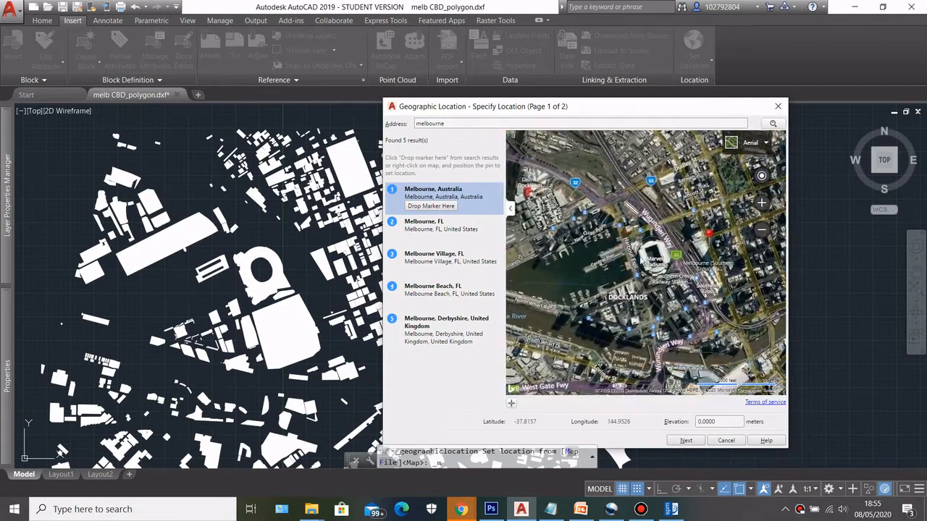
{"action": "scroll", "coordinate": [678, 257], "scroll_direction": "up", "scroll_amount": 1}
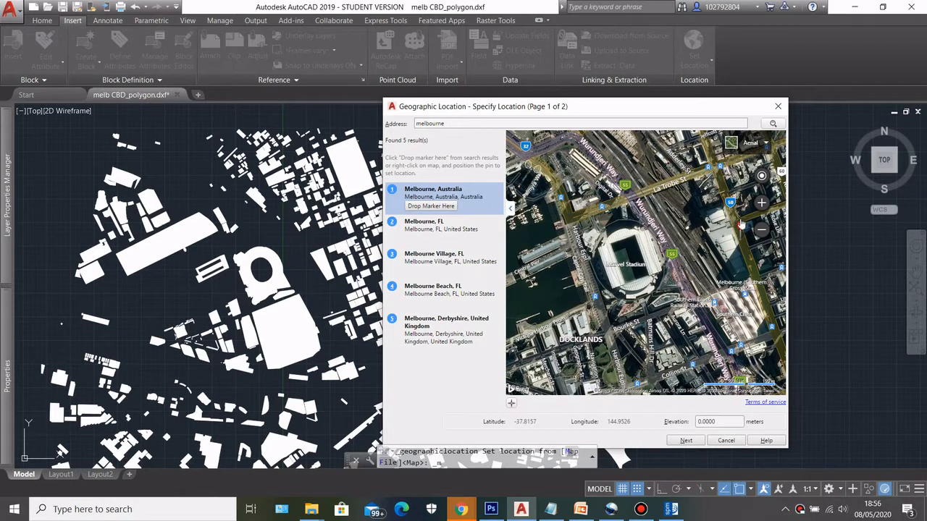
{"action": "mouse_move", "coordinate": [739, 226]}
{"action": "left_mouse_down"}
{"action": "mouse_move", "coordinate": [624, 205]}
{"action": "mouse_move", "coordinate": [558, 226]}
{"action": "left_mouse_up"}
{"action": "scroll", "coordinate": [562, 243], "scroll_direction": "up", "scroll_amount": 5}
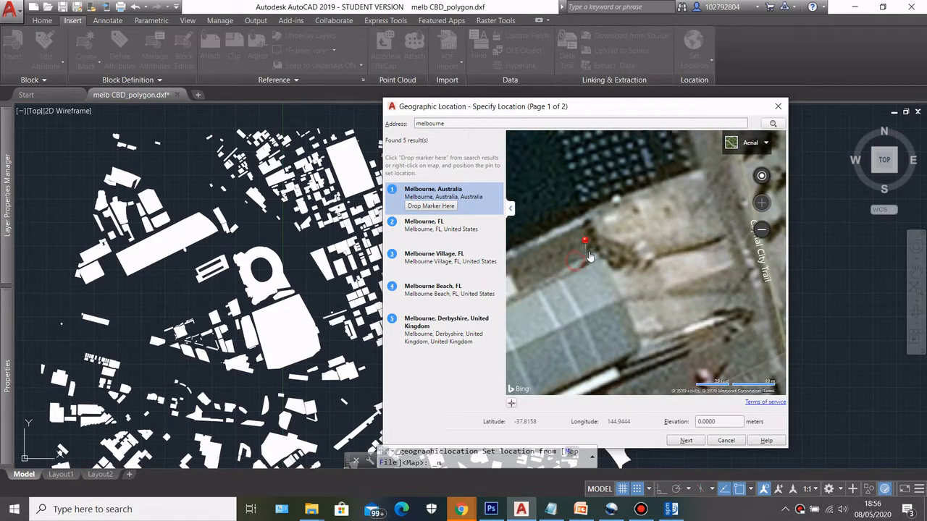
{"action": "mouse_move", "coordinate": [577, 267]}
{"action": "left_mouse_down"}
{"action": "mouse_move", "coordinate": [607, 258]}
{"action": "mouse_move", "coordinate": [602, 266]}
{"action": "left_mouse_up"}
Accept the marker location and assign the GDA94.VictoriaGrid coordinate system with drawing units in millimeters
{"action": "left_click", "coordinate": [695, 440]}
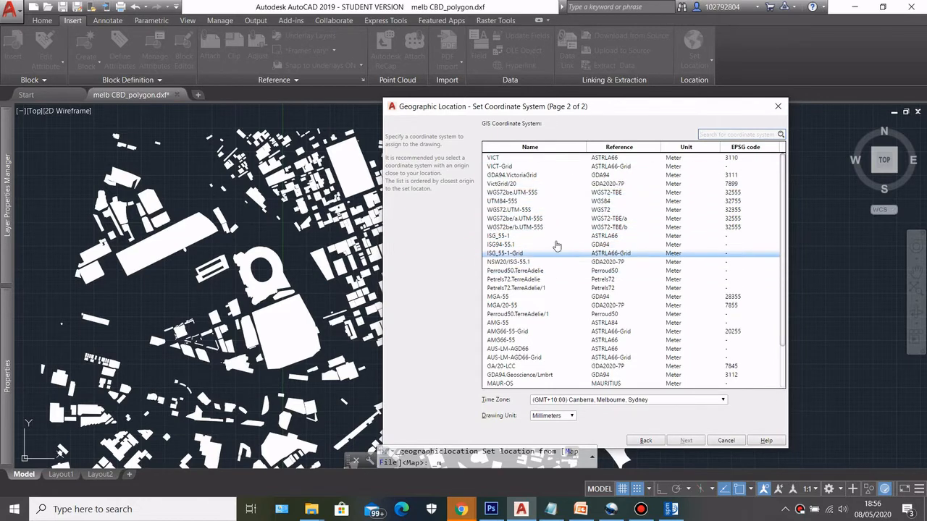
{"action": "left_click", "coordinate": [525, 177]}
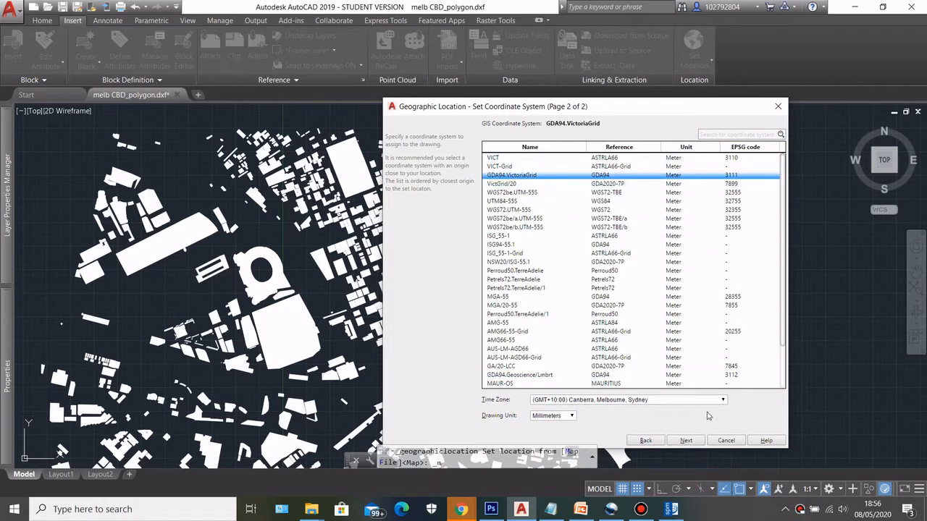
{"action": "left_click", "coordinate": [684, 441]}
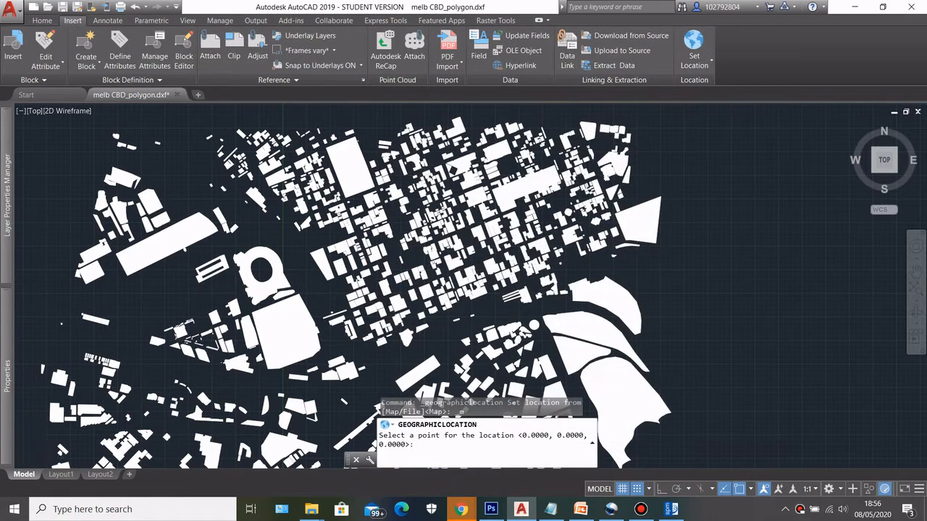
Place the location point at the upper inner corner of the Central Pier footprint and set north along the positive X direction with Ortho on
{"action": "scroll", "coordinate": [316, 294], "scroll_direction": "up", "scroll_amount": 10}
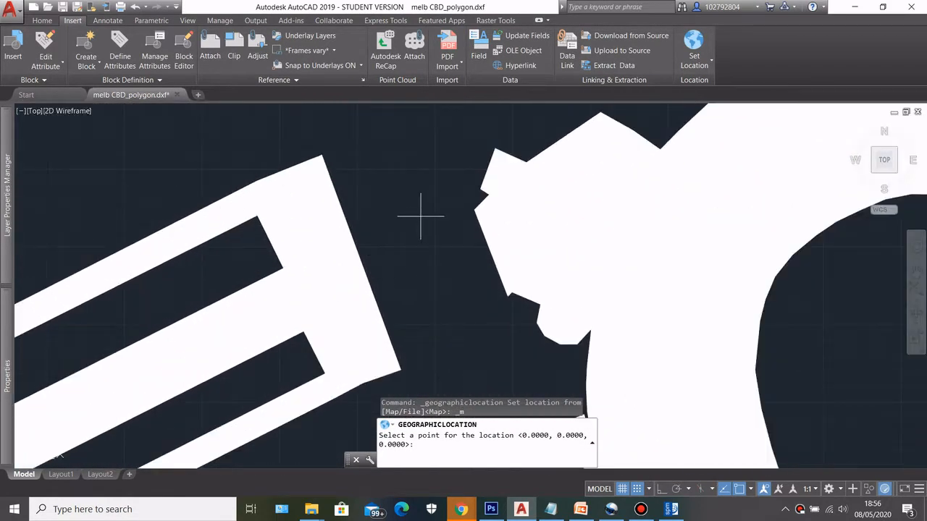
{"action": "scroll", "coordinate": [420, 215], "scroll_direction": "down", "scroll_amount": 2}
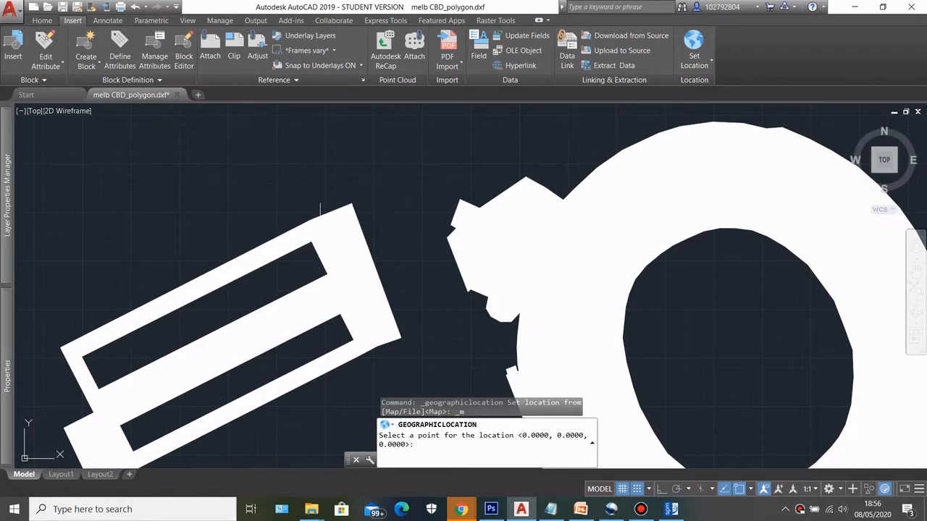
{"action": "scroll", "coordinate": [340, 171], "scroll_direction": "down", "scroll_amount": 2}
{"action": "scroll", "coordinate": [331, 182], "scroll_direction": "up", "scroll_amount": 2}
{"action": "scroll", "coordinate": [364, 207], "scroll_direction": "down", "scroll_amount": 6}
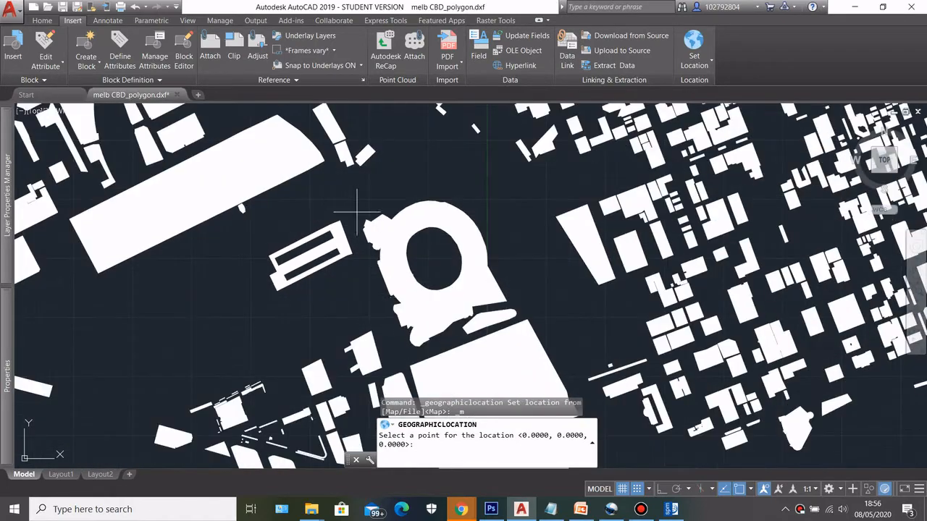
{"action": "scroll", "coordinate": [382, 284], "scroll_direction": "up", "scroll_amount": 6}
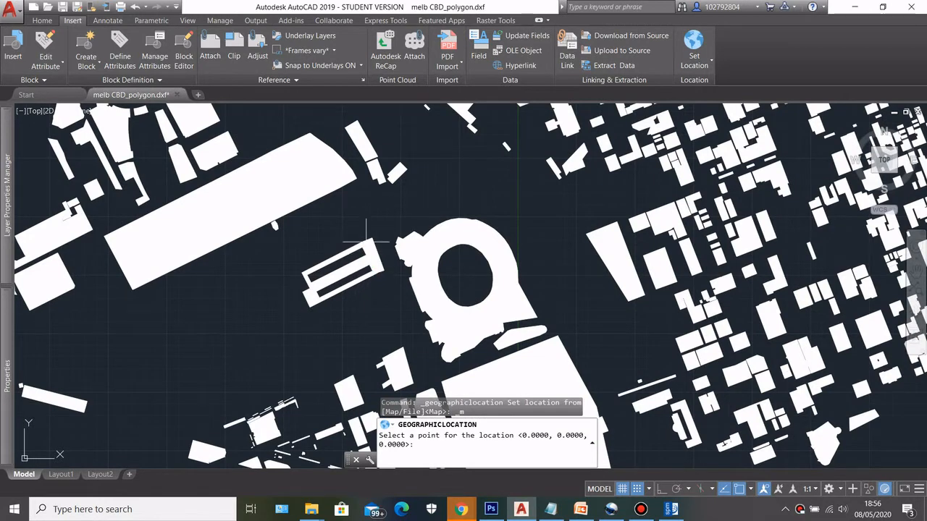
{"action": "scroll", "coordinate": [367, 271], "scroll_direction": "up", "scroll_amount": 5}
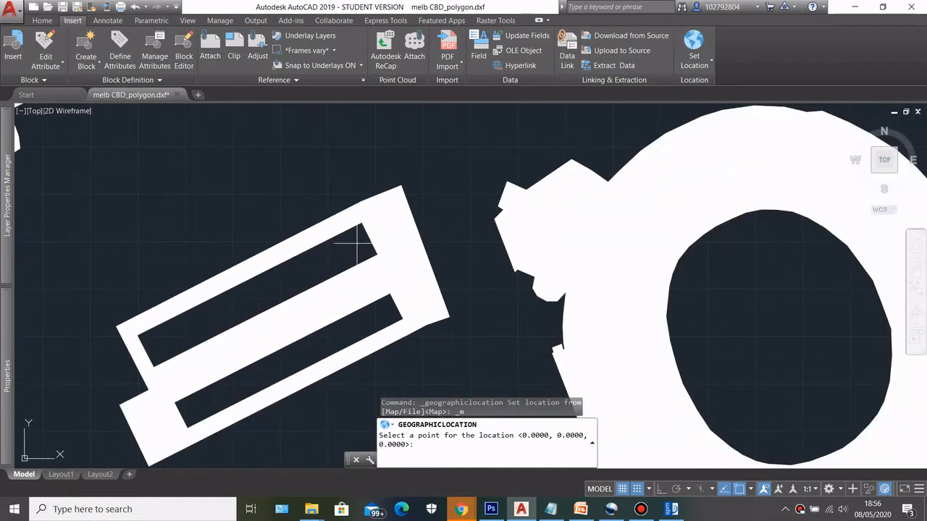
{"action": "scroll", "coordinate": [262, 326], "scroll_direction": "down", "scroll_amount": 4}
{"action": "scroll", "coordinate": [451, 213], "scroll_direction": "up", "scroll_amount": 8}
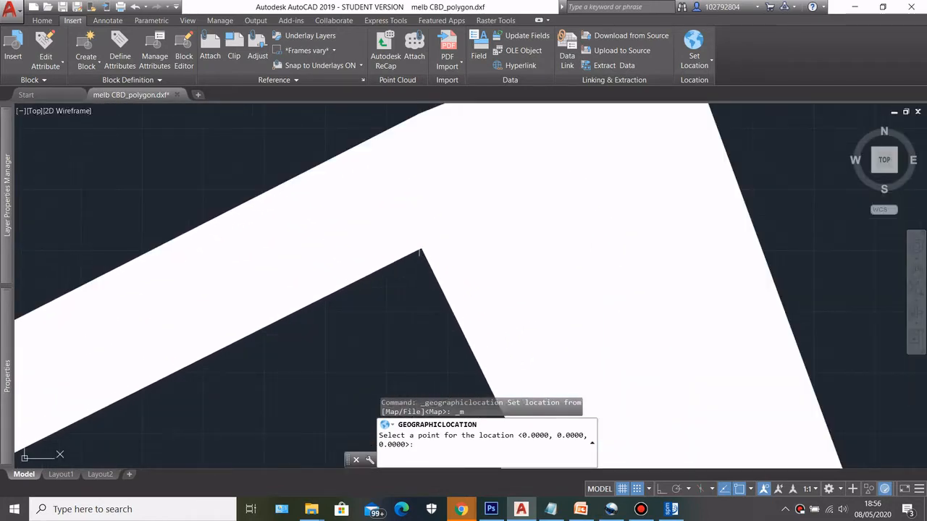
{"action": "left_click", "coordinate": [422, 248]}
{"action": "scroll", "coordinate": [434, 246], "scroll_direction": "down", "scroll_amount": 5}
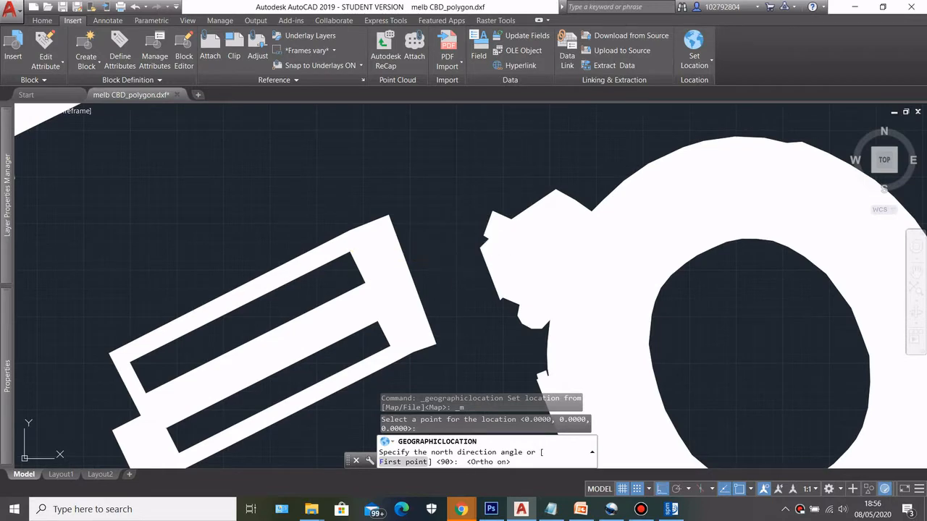
{"action": "left_click", "coordinate": [452, 233]}
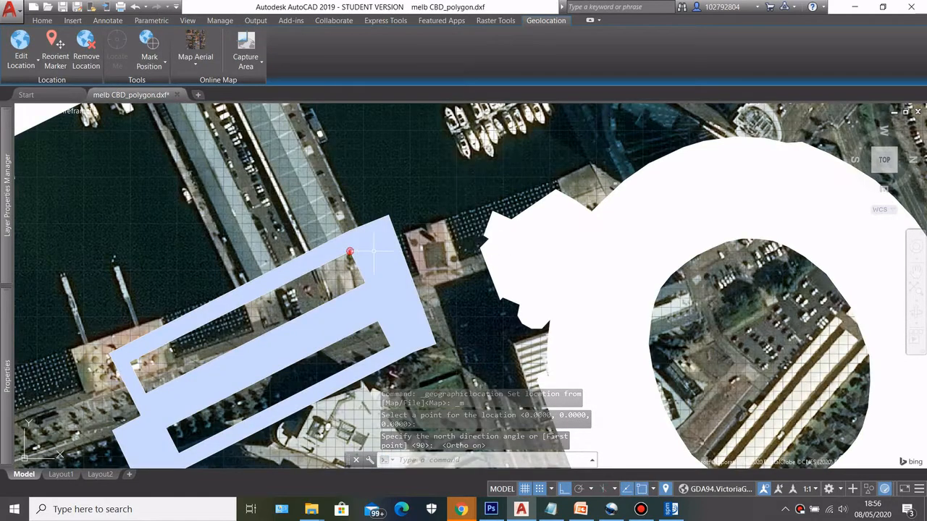
Rotate all building footprints 270° about the upper inner corner of the Central Pier footprint at the location marker
{"action": "scroll", "coordinate": [399, 239], "scroll_direction": "down", "scroll_amount": 4}
{"action": "scroll", "coordinate": [399, 239], "scroll_direction": "down", "scroll_amount": 2}
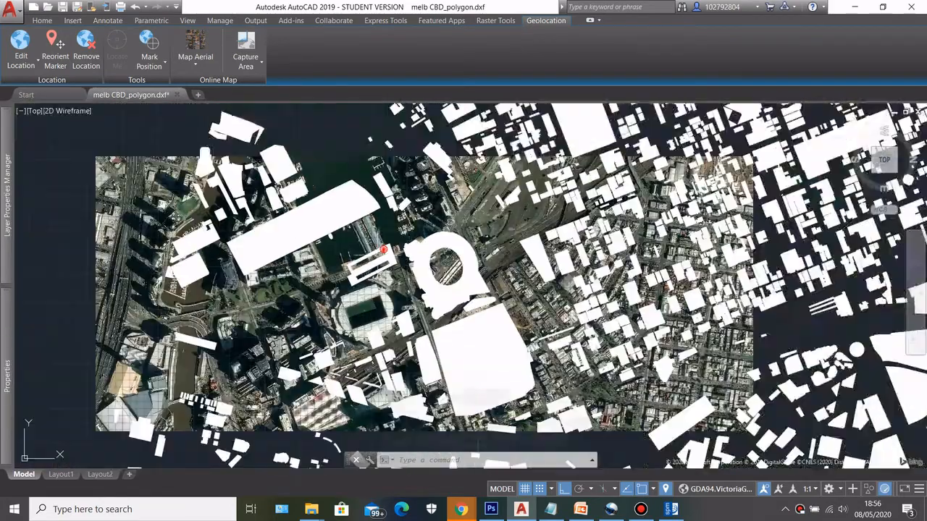
{"action": "scroll", "coordinate": [362, 264], "scroll_direction": "down", "scroll_amount": 4}
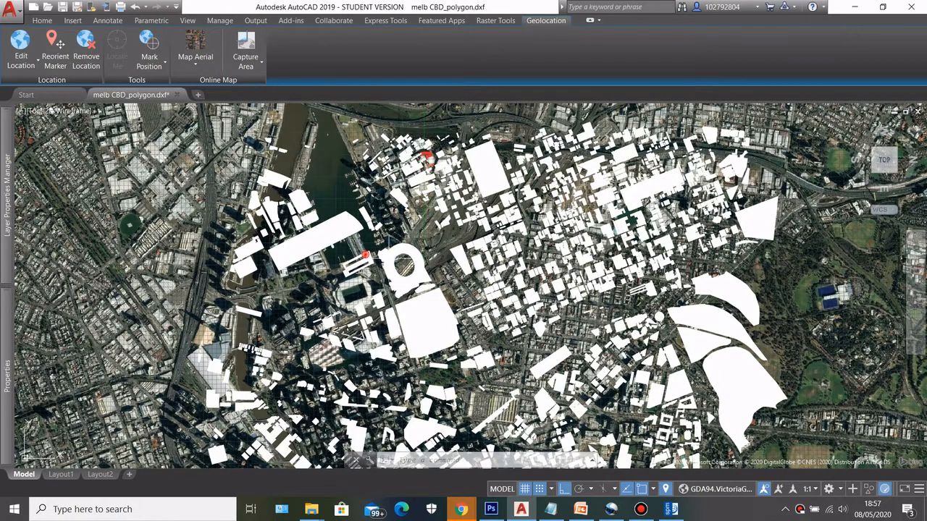
{"action": "scroll", "coordinate": [381, 250], "scroll_direction": "up", "scroll_amount": 2}
{"action": "scroll", "coordinate": [416, 235], "scroll_direction": "down", "scroll_amount": 5}
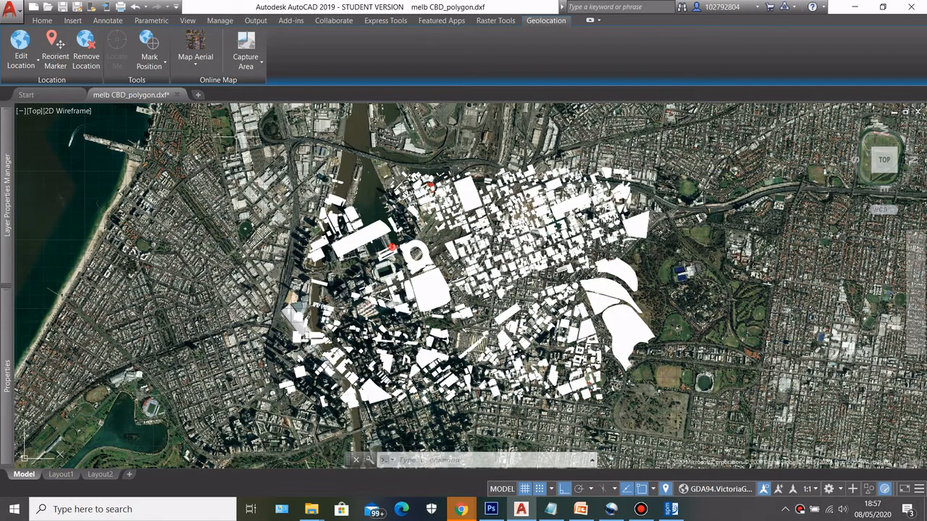
{"action": "left_click", "coordinate": [238, 128]}
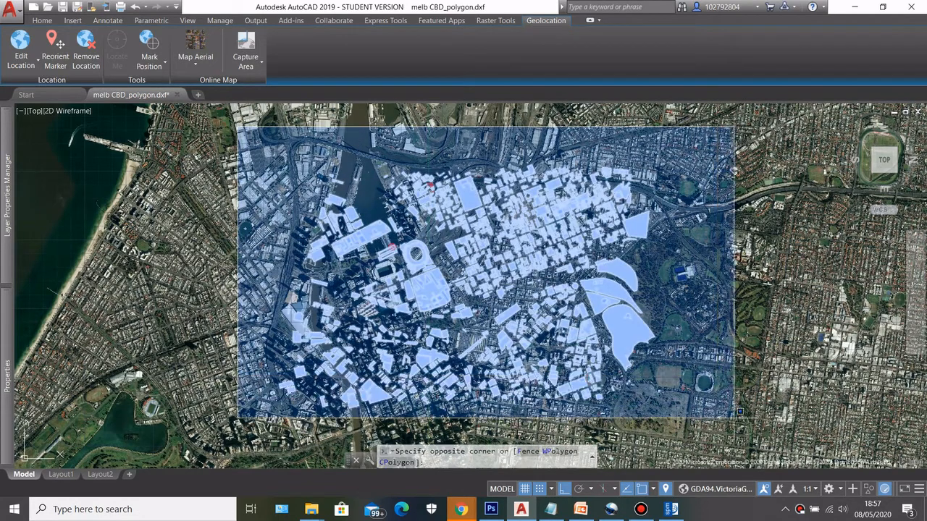
{"action": "left_click", "coordinate": [759, 447]}
{"action": "scroll", "coordinate": [412, 247], "scroll_direction": "up", "scroll_amount": 6}
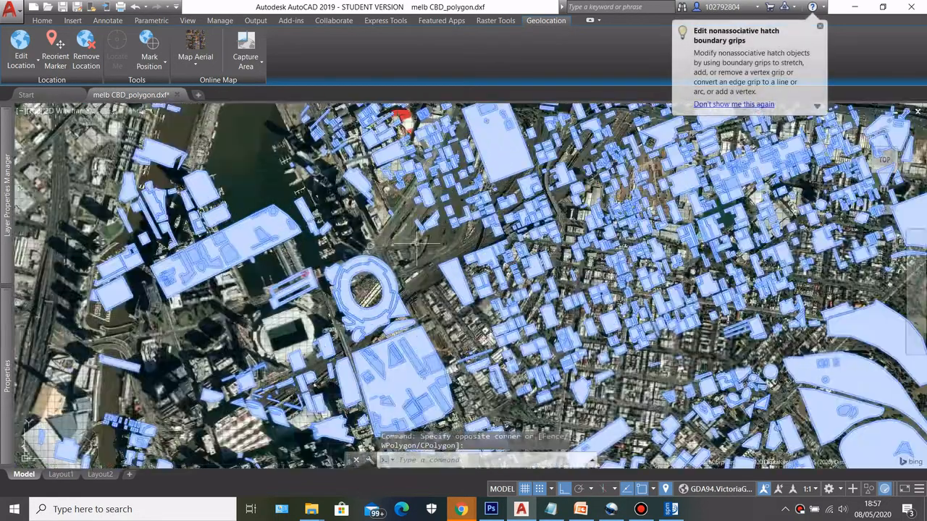
{"action": "scroll", "coordinate": [299, 271], "scroll_direction": "up", "scroll_amount": 3}
{"action": "type", "text": "RO"}
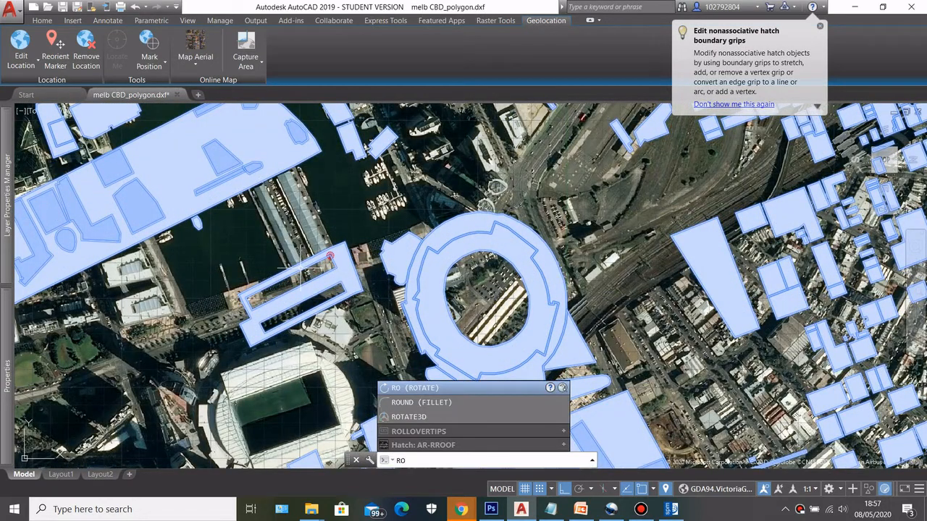
{"action": "key", "text": "Return"}
{"action": "scroll", "coordinate": [341, 262], "scroll_direction": "up", "scroll_amount": 5}
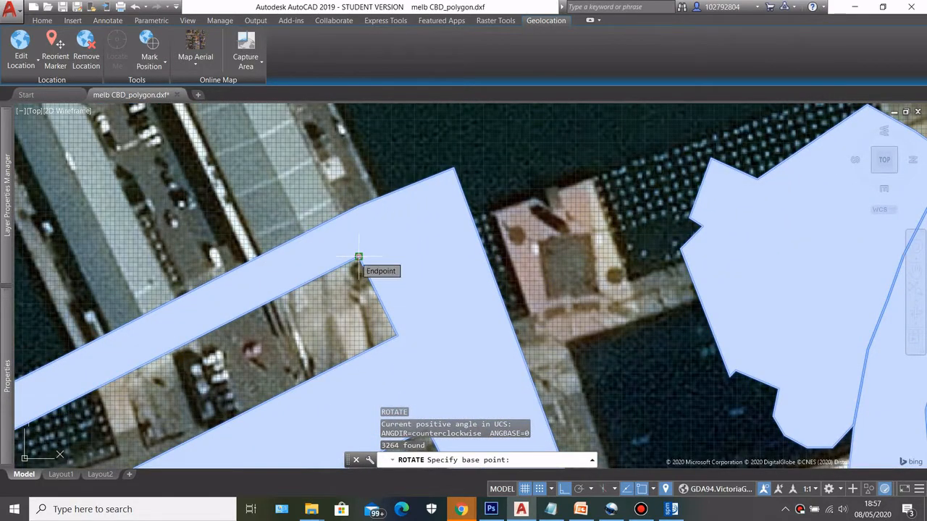
{"action": "left_click", "coordinate": [358, 256]}
{"action": "scroll", "coordinate": [358, 257], "scroll_direction": "down", "scroll_amount": 8}
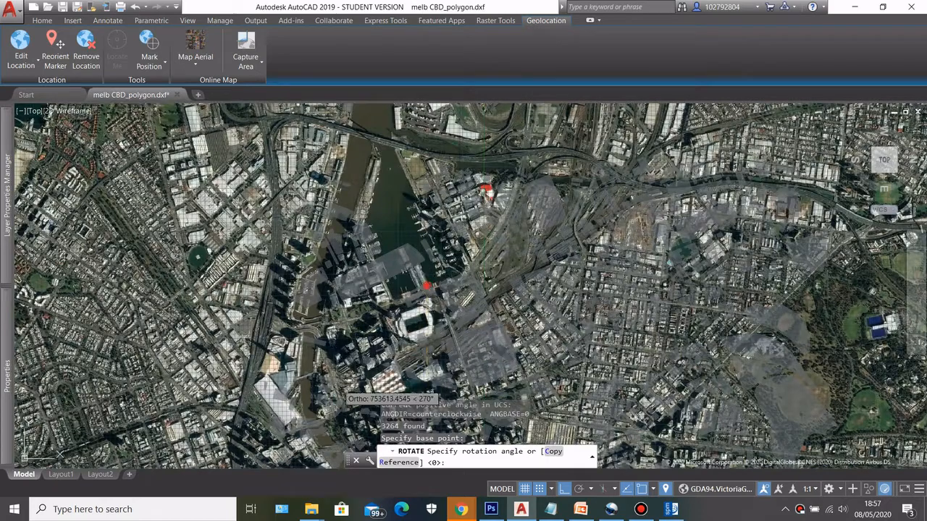
{"action": "middle_click_drag", "start_coordinate": [349, 407], "coordinate": [349, 245]}
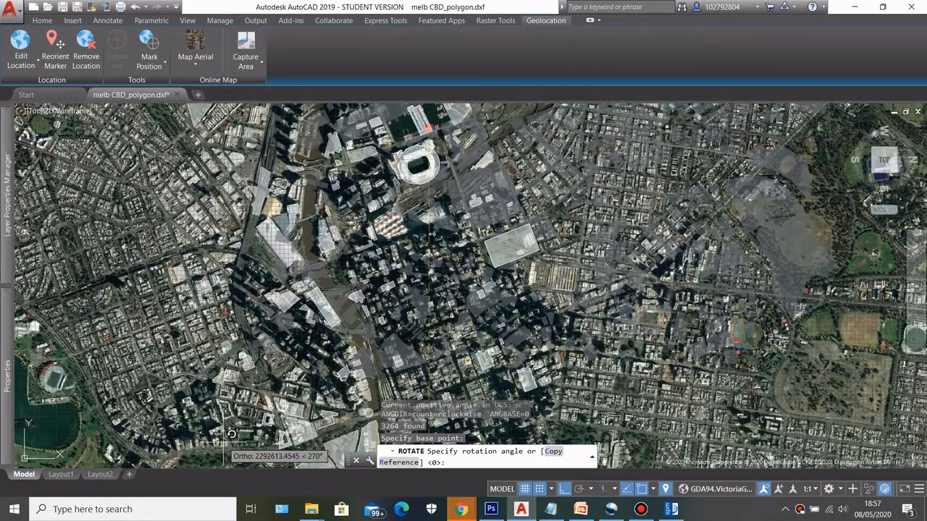
{"action": "left_click", "coordinate": [161, 433]}
Check the rotated footprints against the aerial map around Central Pier, the stadium, the rail yards and the Yarra River
{"action": "scroll", "coordinate": [315, 345], "scroll_direction": "down", "scroll_amount": 2}
{"action": "scroll", "coordinate": [377, 201], "scroll_direction": "up", "scroll_amount": 8}
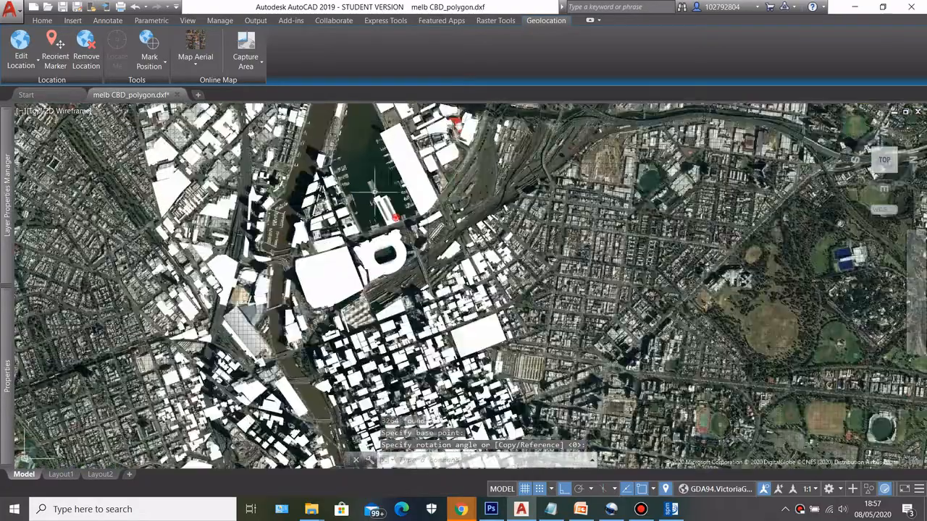
{"action": "scroll", "coordinate": [402, 196], "scroll_direction": "up", "scroll_amount": 2}
{"action": "scroll", "coordinate": [401, 196], "scroll_direction": "down", "scroll_amount": 5}
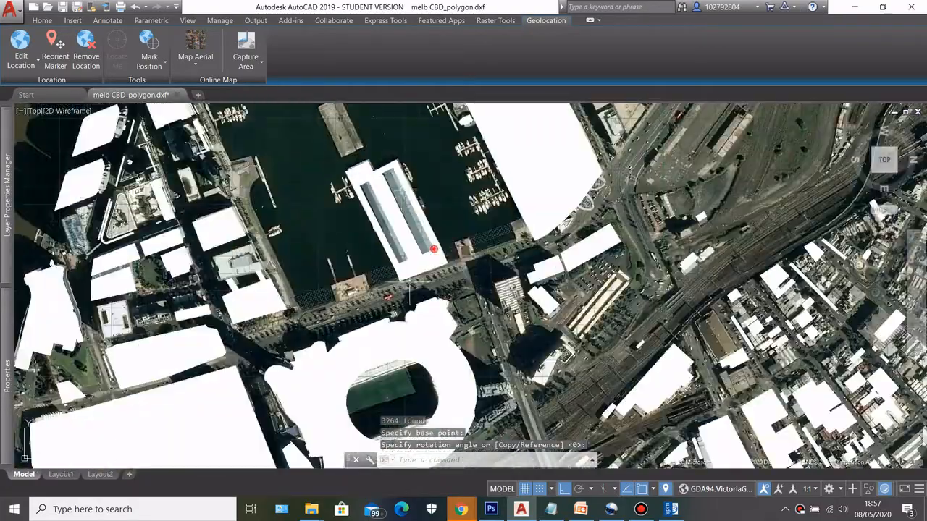
{"action": "middle_click_drag", "start_coordinate": [400, 289], "coordinate": [403, 194]}
{"action": "scroll", "coordinate": [403, 194], "scroll_direction": "down", "scroll_amount": 2}
{"action": "scroll", "coordinate": [579, 271], "scroll_direction": "up", "scroll_amount": 2}
{"action": "middle_click_drag", "start_coordinate": [588, 277], "coordinate": [471, 230]}
{"action": "scroll", "coordinate": [550, 243], "scroll_direction": "down", "scroll_amount": 2}
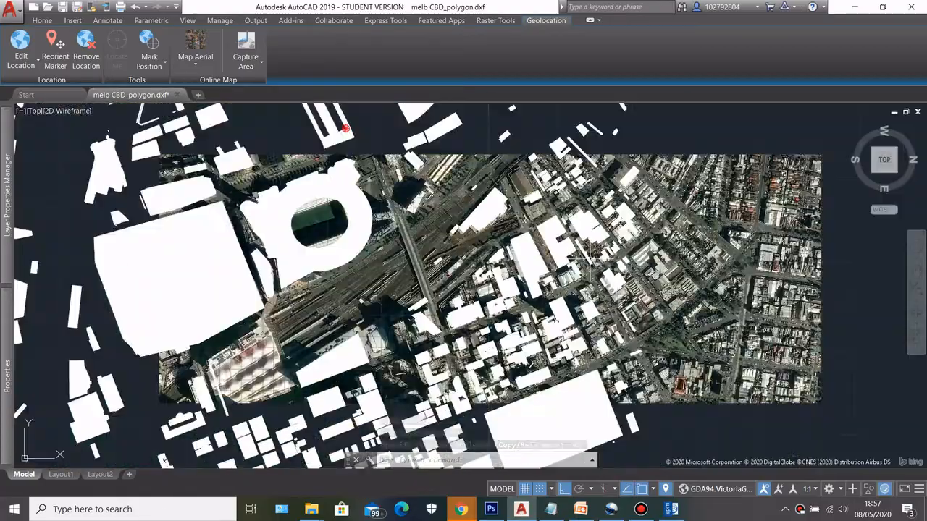
{"action": "scroll", "coordinate": [579, 271], "scroll_direction": "down", "scroll_amount": 2}
{"action": "middle_click_drag", "start_coordinate": [497, 362], "coordinate": [527, 184]}
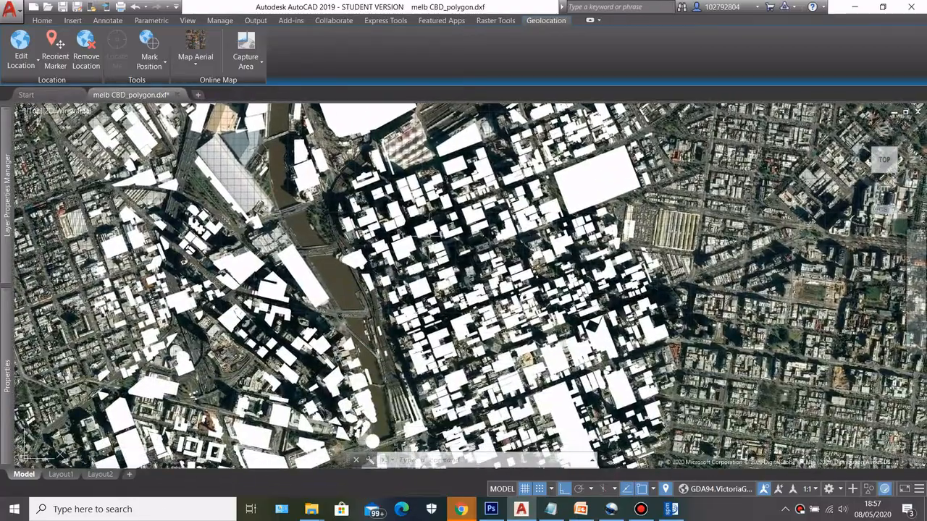
{"action": "scroll", "coordinate": [424, 237], "scroll_direction": "down", "scroll_amount": 2}
{"action": "scroll", "coordinate": [330, 280], "scroll_direction": "up", "scroll_amount": 4}
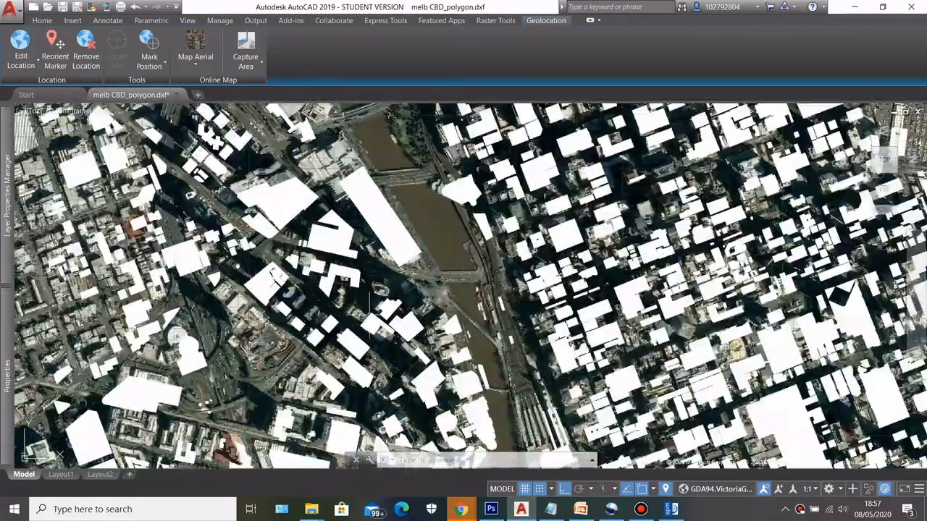
Examine the overall fit of the footprints on the aerial map across the Docklands and the CBD
{"action": "scroll", "coordinate": [354, 303], "scroll_direction": "down", "scroll_amount": 4}
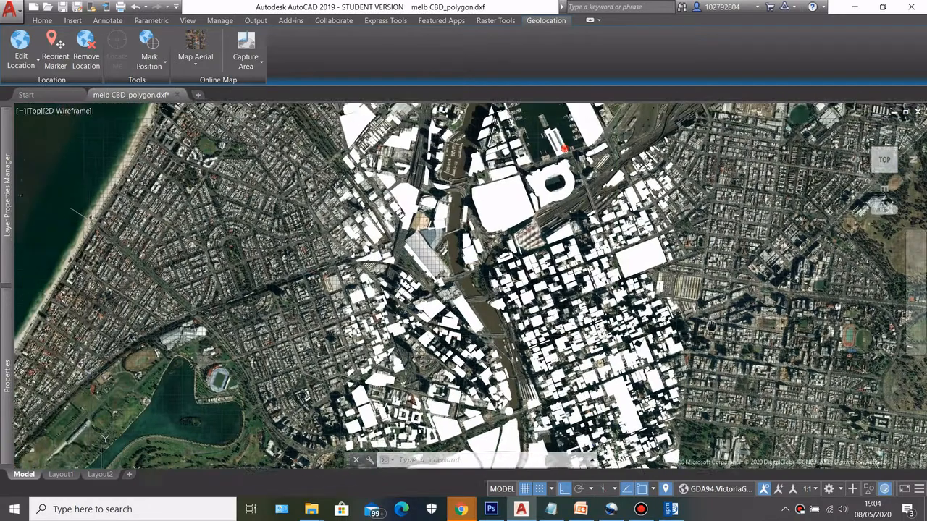
{"action": "scroll", "coordinate": [529, 374], "scroll_direction": "down", "scroll_amount": 2}
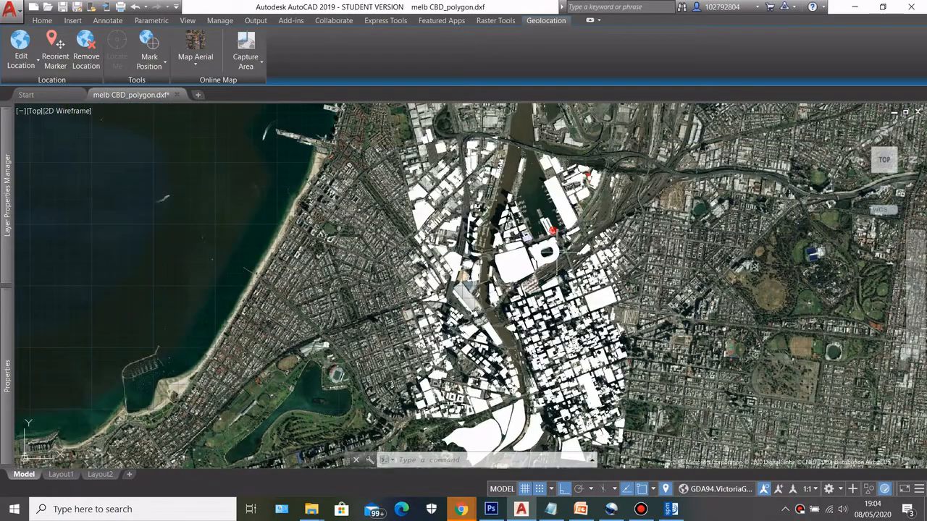
{"action": "middle_click_drag", "start_coordinate": [537, 213], "coordinate": [539, 226]}
{"action": "scroll", "coordinate": [541, 233], "scroll_direction": "up", "scroll_amount": 2}
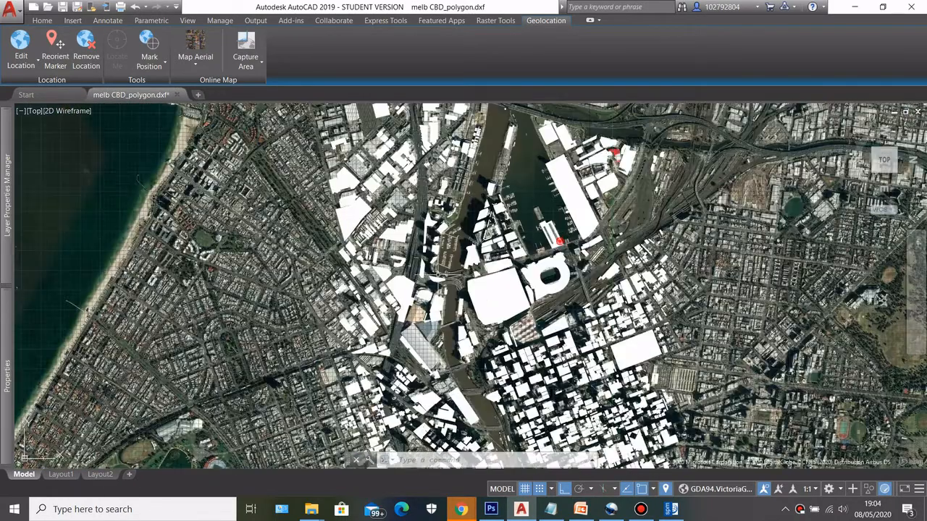
{"action": "scroll", "coordinate": [467, 194], "scroll_direction": "up", "scroll_amount": 2}
{"action": "middle_click_drag", "start_coordinate": [467, 194], "coordinate": [463, 249]}
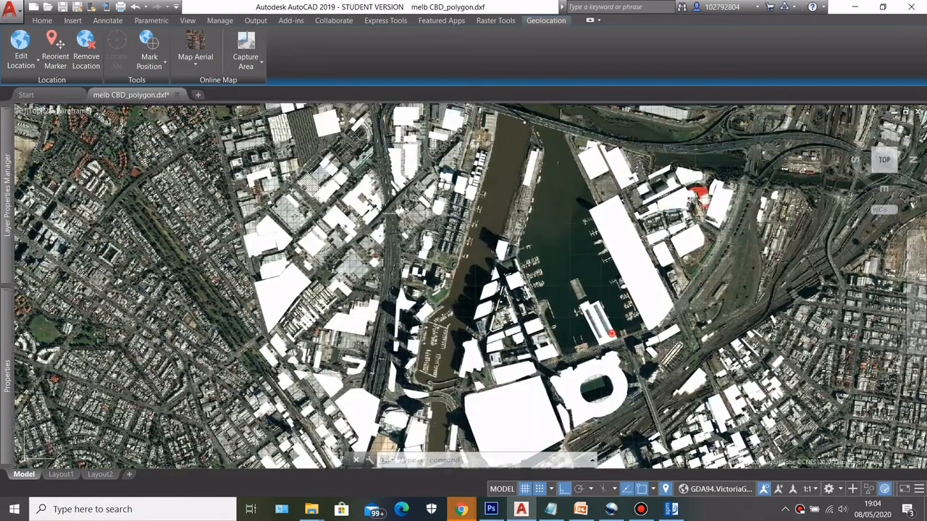
{"action": "scroll", "coordinate": [393, 214], "scroll_direction": "down", "scroll_amount": 2}
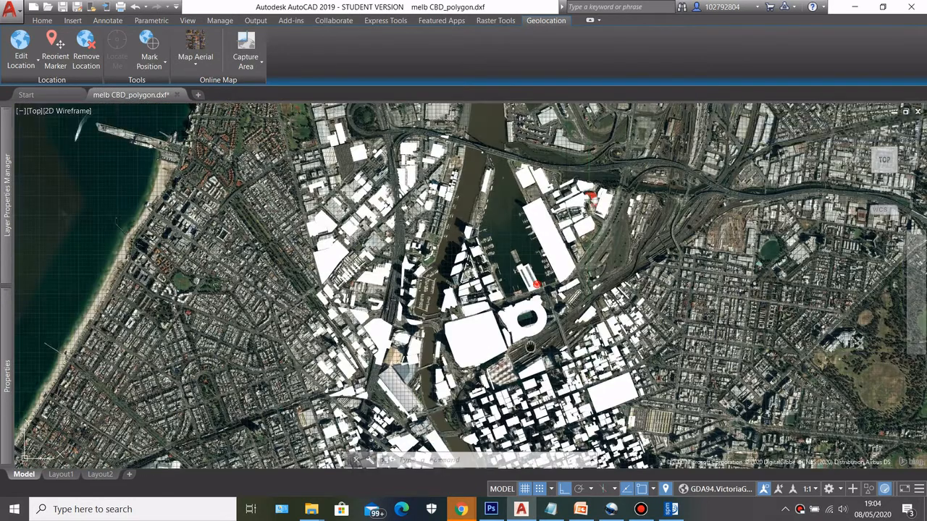
{"action": "middle_click_drag", "start_coordinate": [530, 346], "coordinate": [465, 255]}
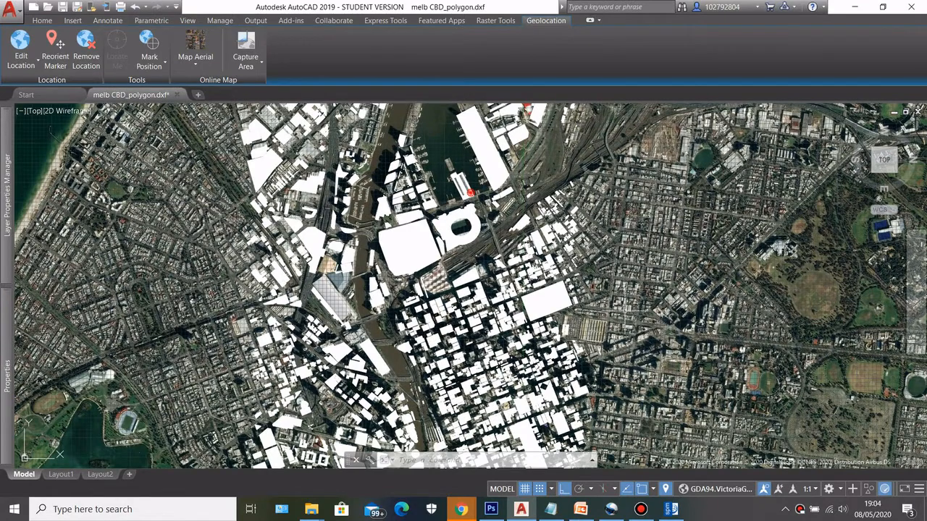
{"action": "scroll", "coordinate": [580, 296], "scroll_direction": "down", "scroll_amount": 2}
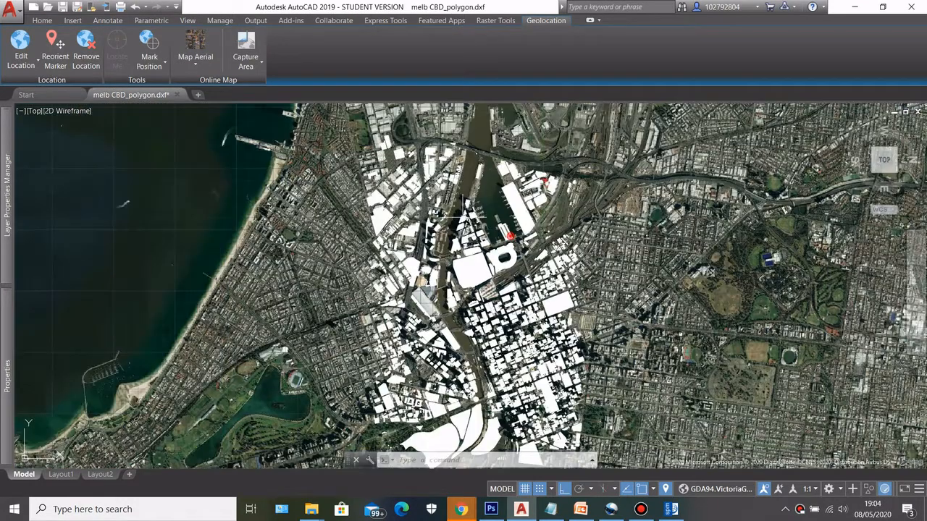
{"action": "scroll", "coordinate": [482, 226], "scroll_direction": "up", "scroll_amount": 2}
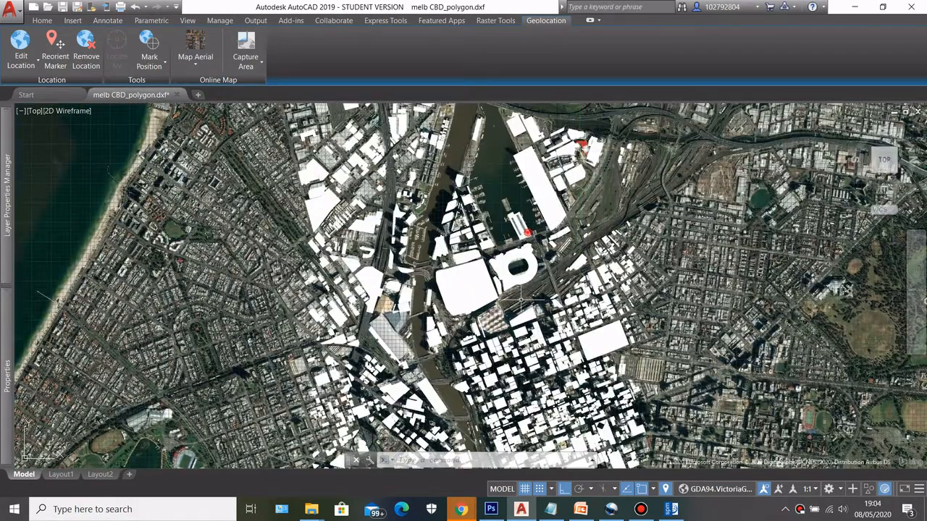
{"action": "scroll", "coordinate": [467, 271], "scroll_direction": "down", "scroll_amount": 2}
{"action": "scroll", "coordinate": [600, 323], "scroll_direction": "up", "scroll_amount": 2}
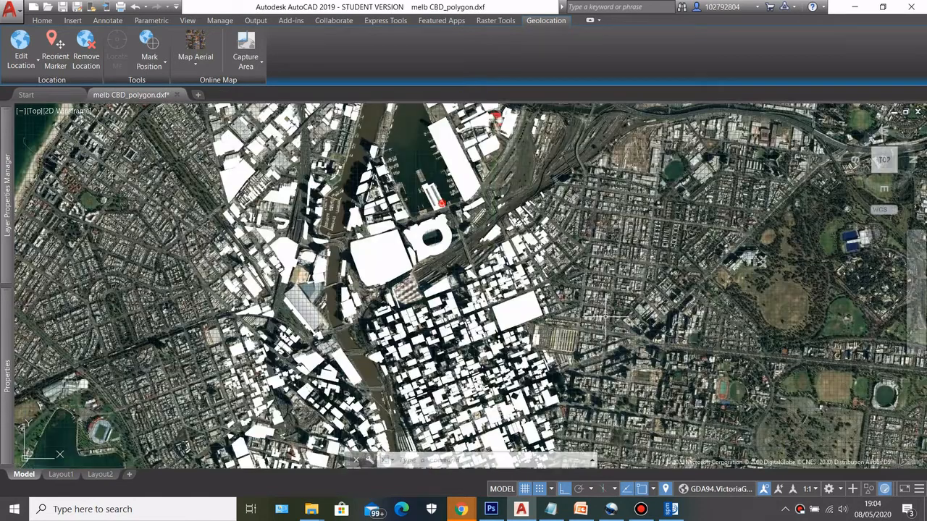
{"action": "scroll", "coordinate": [622, 330], "scroll_direction": "down", "scroll_amount": 2}
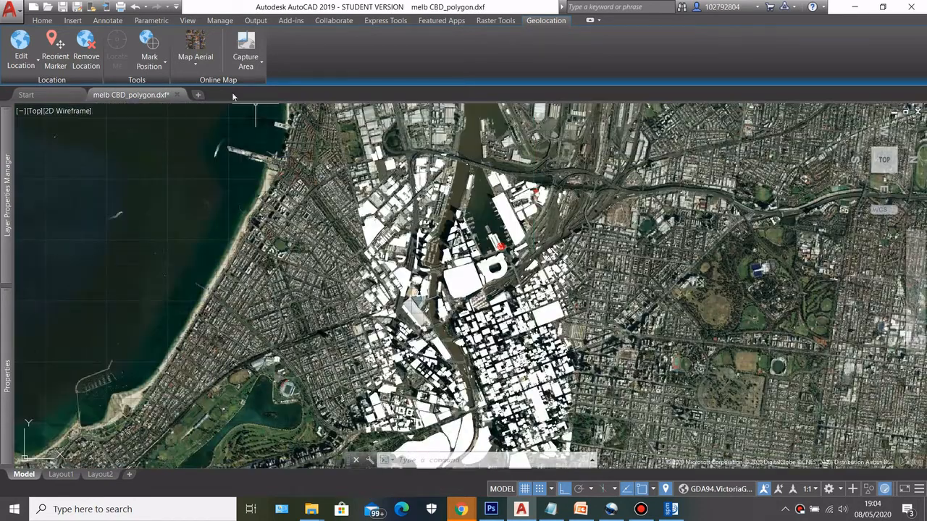
Turn off the online map so only the building footprints are displayed
{"action": "left_click", "coordinate": [195, 62]}
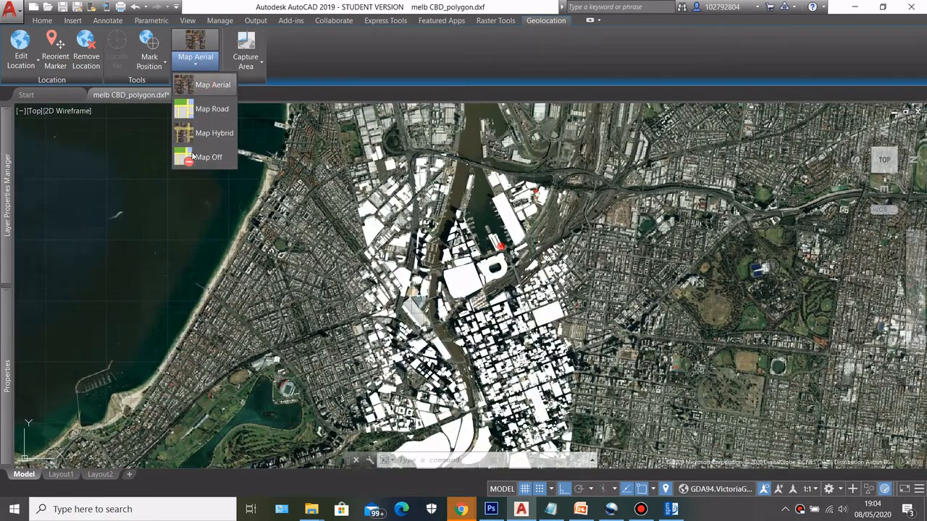
{"action": "left_click", "coordinate": [206, 159]}
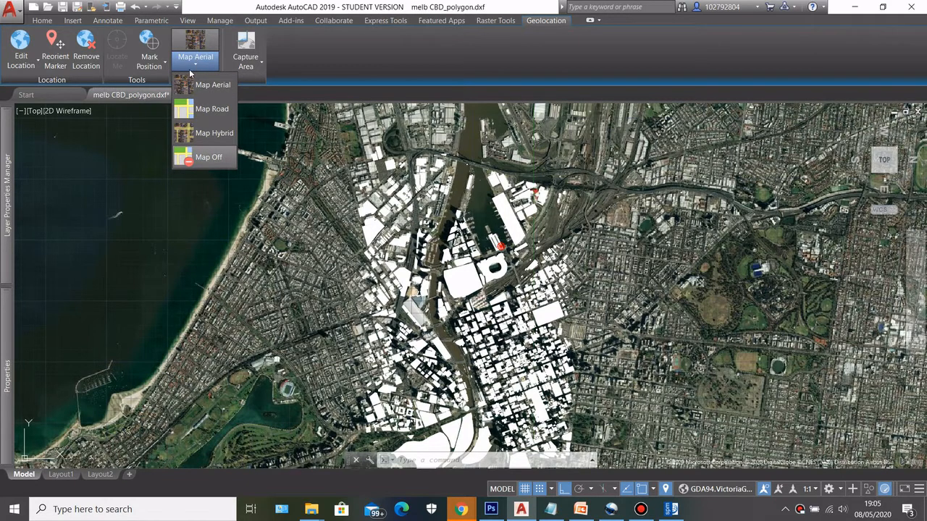
{"action": "left_click", "coordinate": [206, 157]}
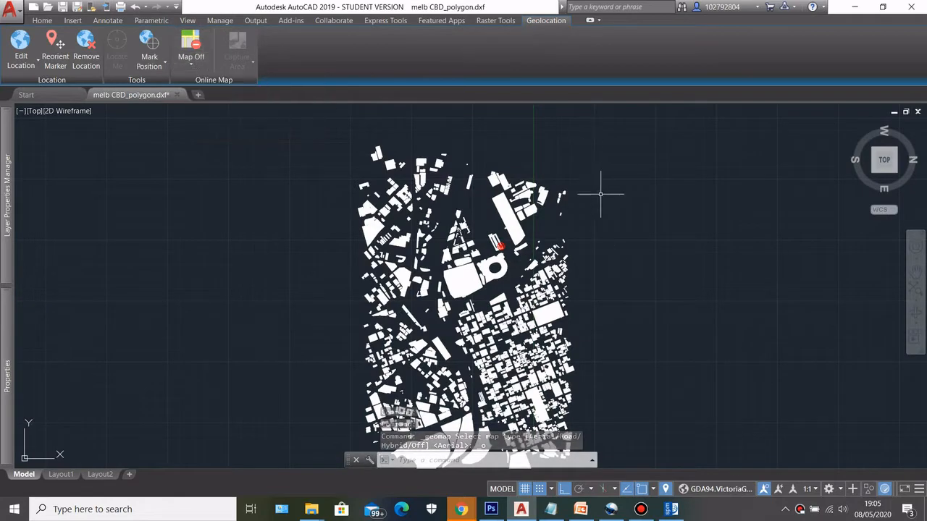
{"action": "scroll", "coordinate": [459, 281], "scroll_direction": "up", "scroll_amount": 2}
Display the aerial online map beneath the building footprints again
{"action": "left_click", "coordinate": [199, 65]}
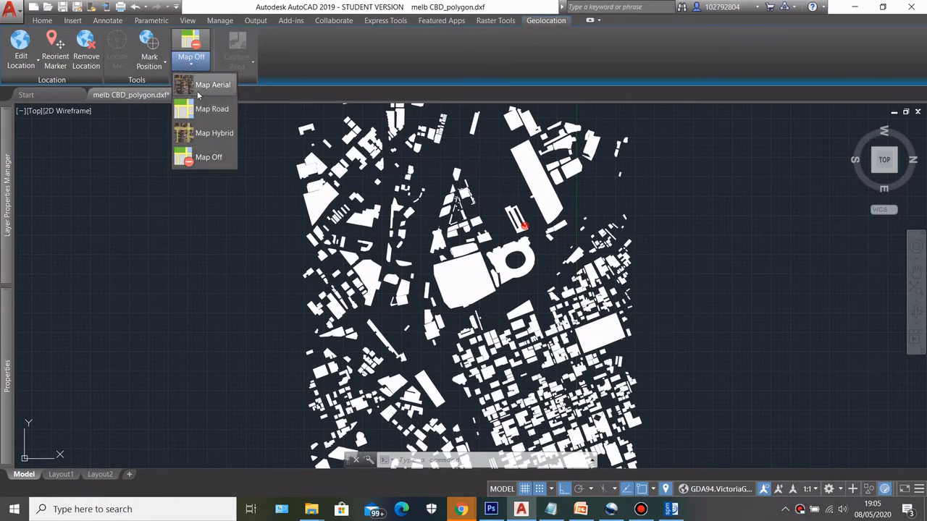
{"action": "left_click", "coordinate": [200, 87]}
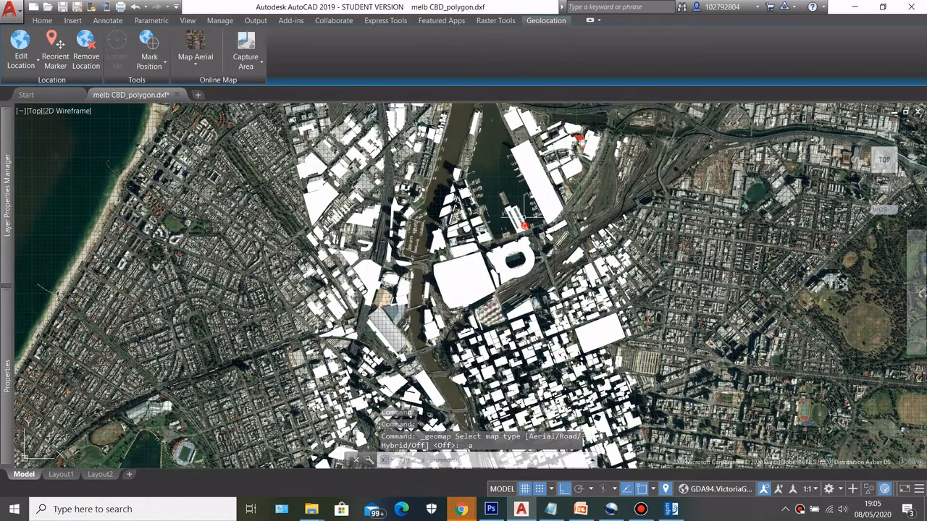
{"action": "scroll", "coordinate": [595, 220], "scroll_direction": "up", "scroll_amount": 3}
{"action": "scroll", "coordinate": [590, 239], "scroll_direction": "down", "scroll_amount": 2}
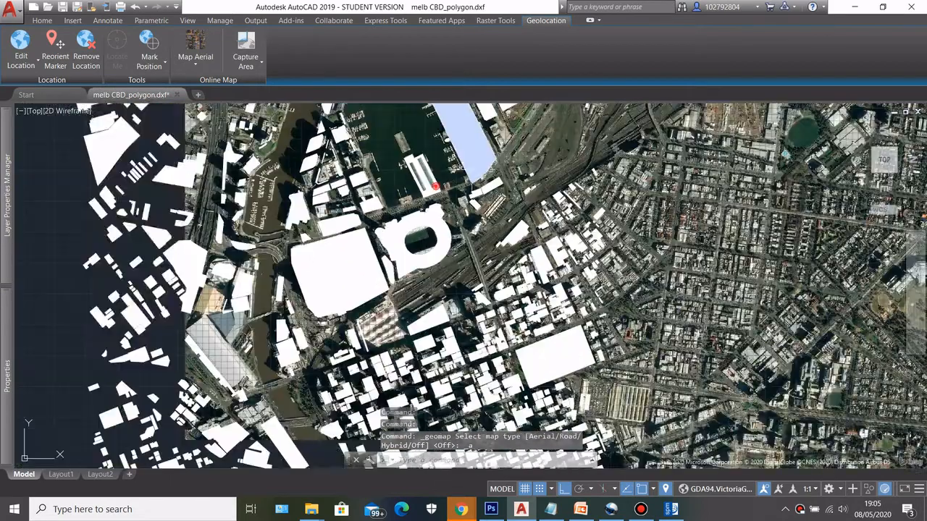
Switch the online map to the road style and view the streets around the stadium and Yarra River
{"action": "left_click", "coordinate": [194, 58]}
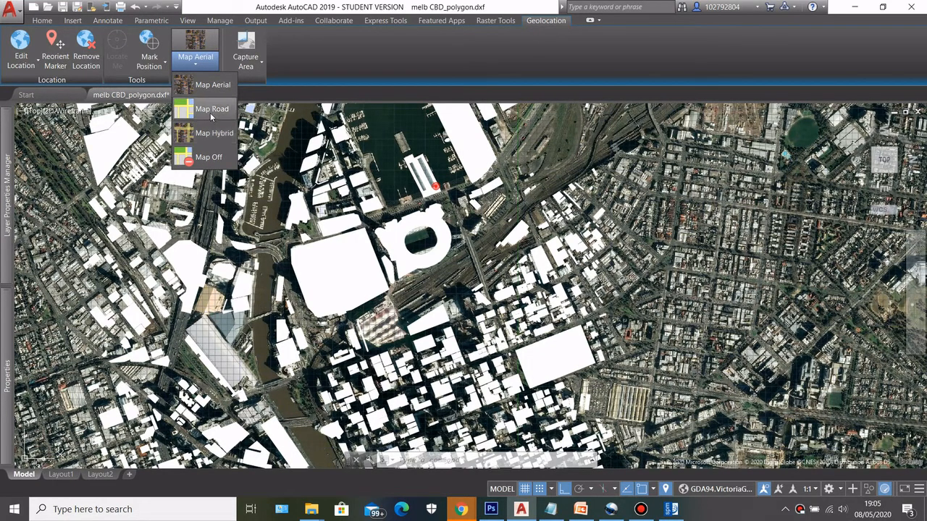
{"action": "left_click", "coordinate": [210, 110]}
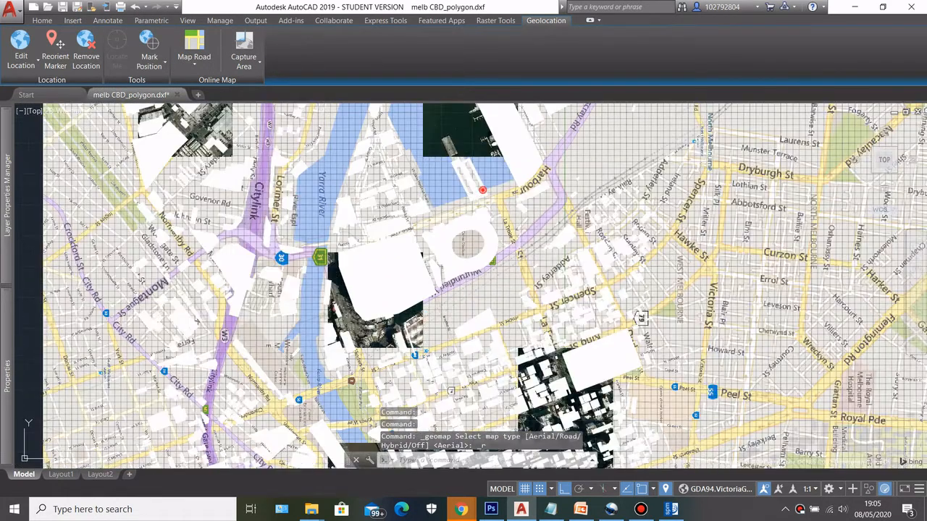
{"action": "scroll", "coordinate": [508, 252], "scroll_direction": "up", "scroll_amount": 3}
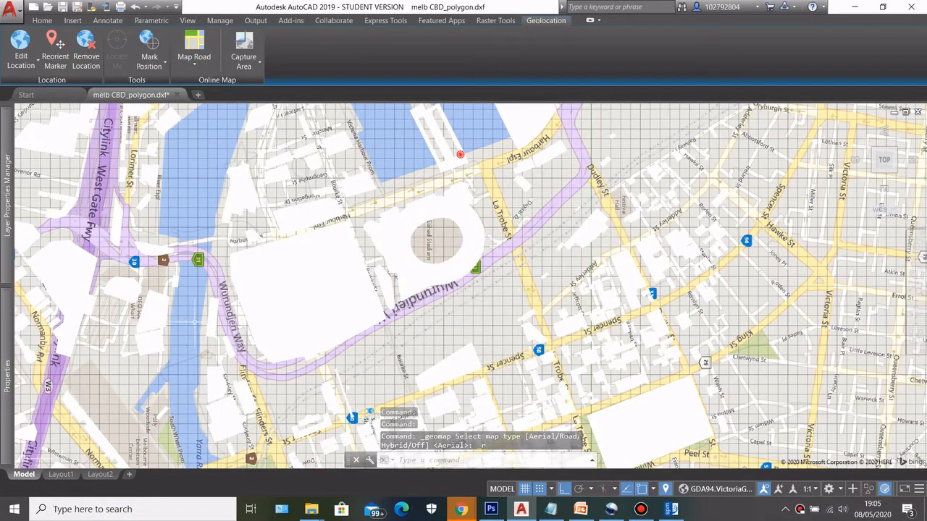
{"action": "middle_click_drag", "start_coordinate": [195, 321], "coordinate": [323, 276]}
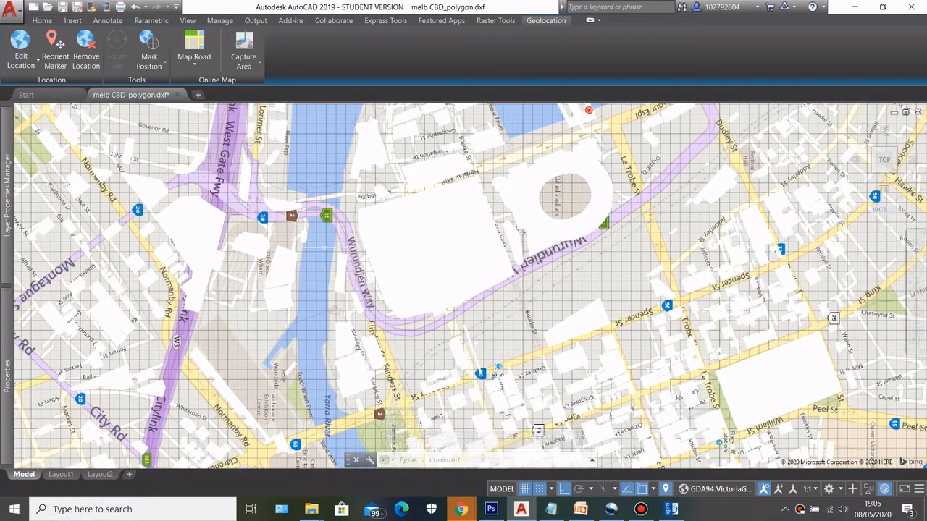
Switch the online map to the hybrid style and show the available map capture options
{"action": "left_click", "coordinate": [194, 59]}
{"action": "scroll", "coordinate": [323, 217], "scroll_direction": "down", "scroll_amount": 2}
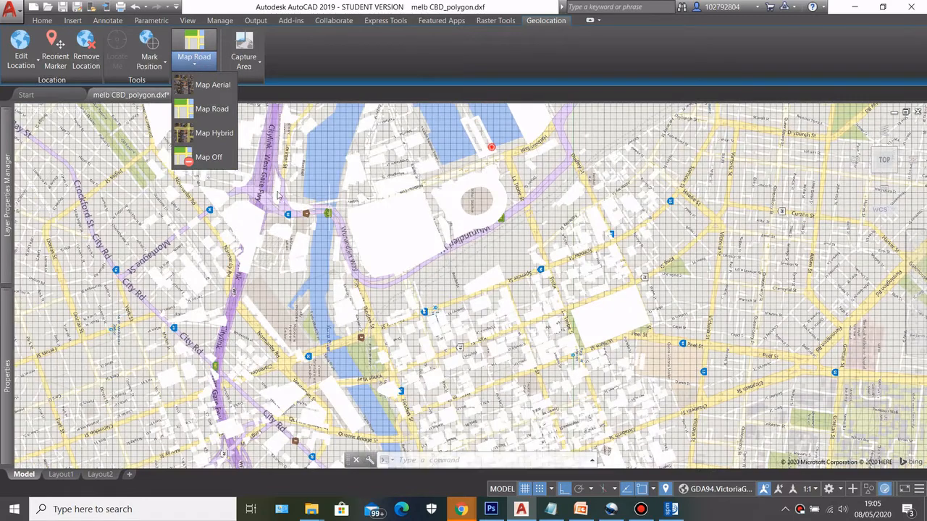
{"action": "left_click", "coordinate": [215, 133]}
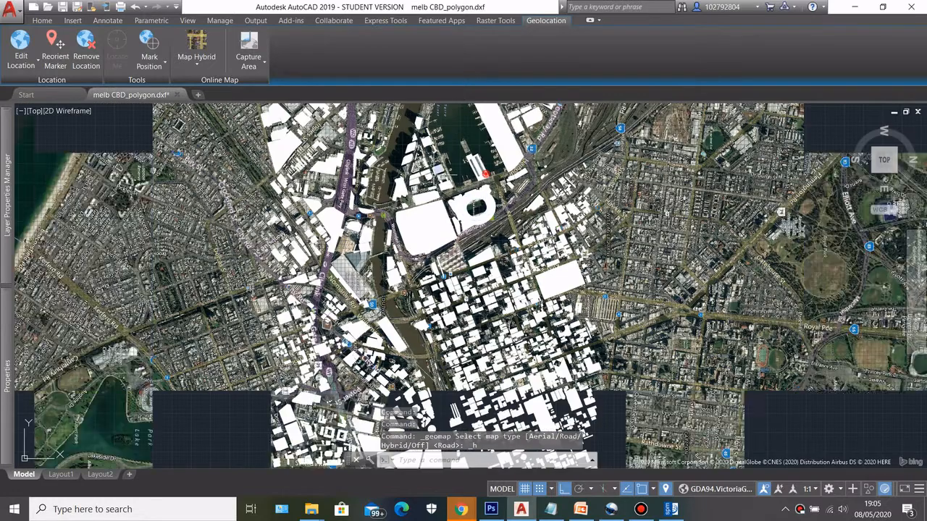
{"action": "middle_click_drag", "start_coordinate": [454, 239], "coordinate": [494, 256]}
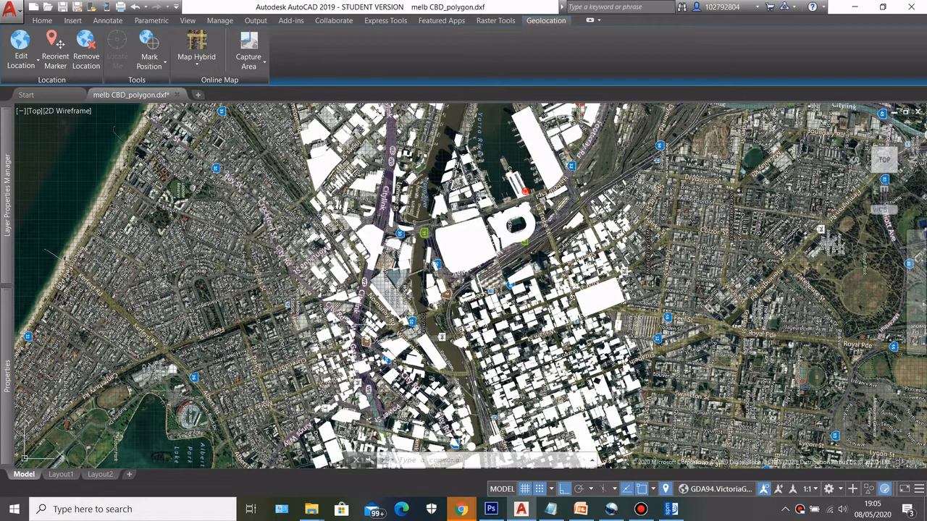
{"action": "middle_click_drag", "start_coordinate": [635, 279], "coordinate": [544, 271]}
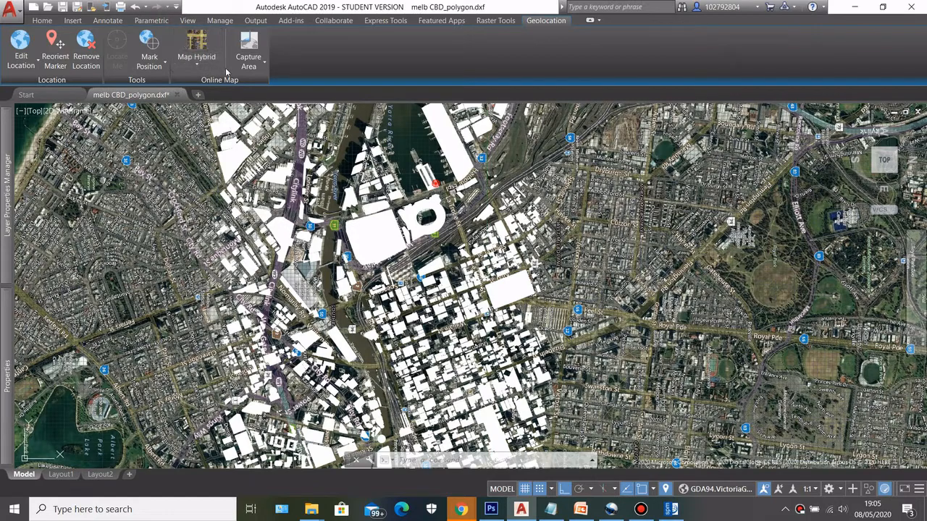
{"action": "left_click", "coordinate": [250, 63]}
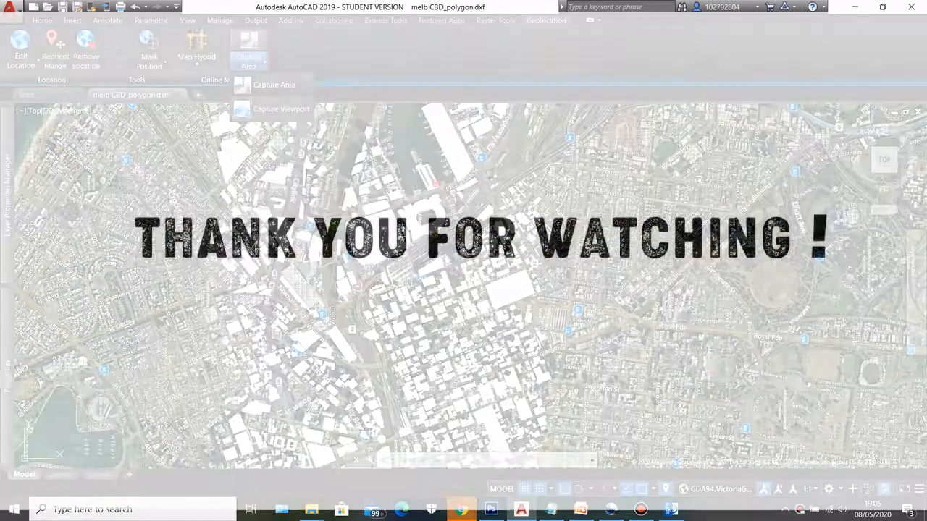